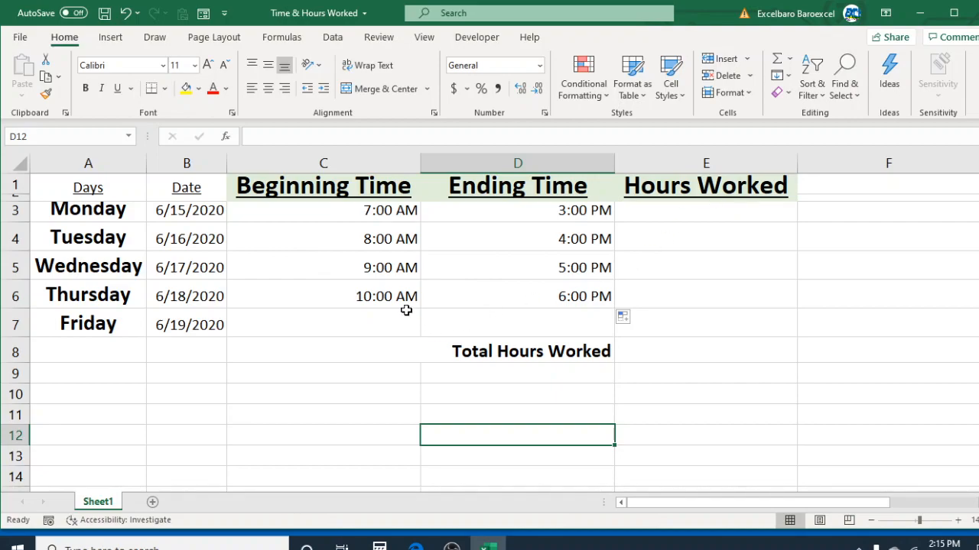
left_click(771, 416)
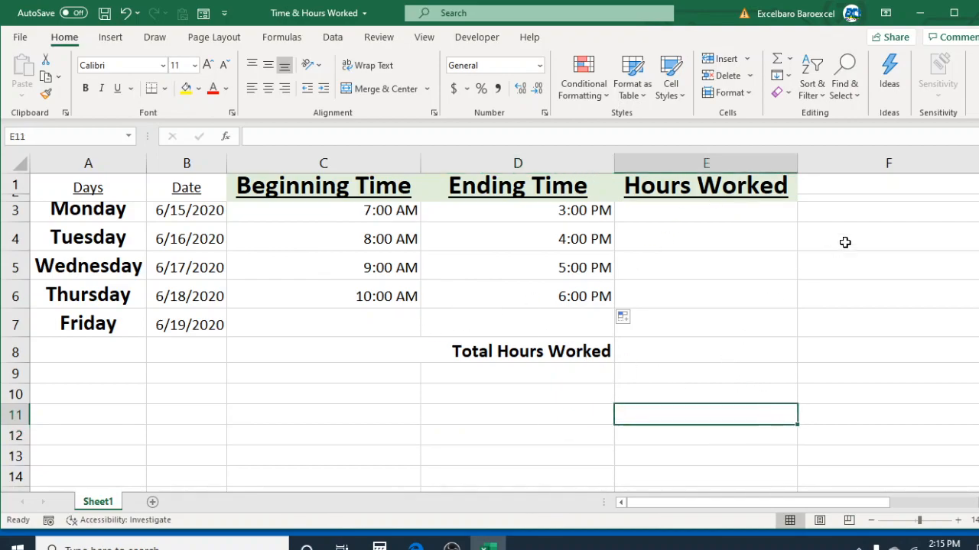
left_click(912, 233)
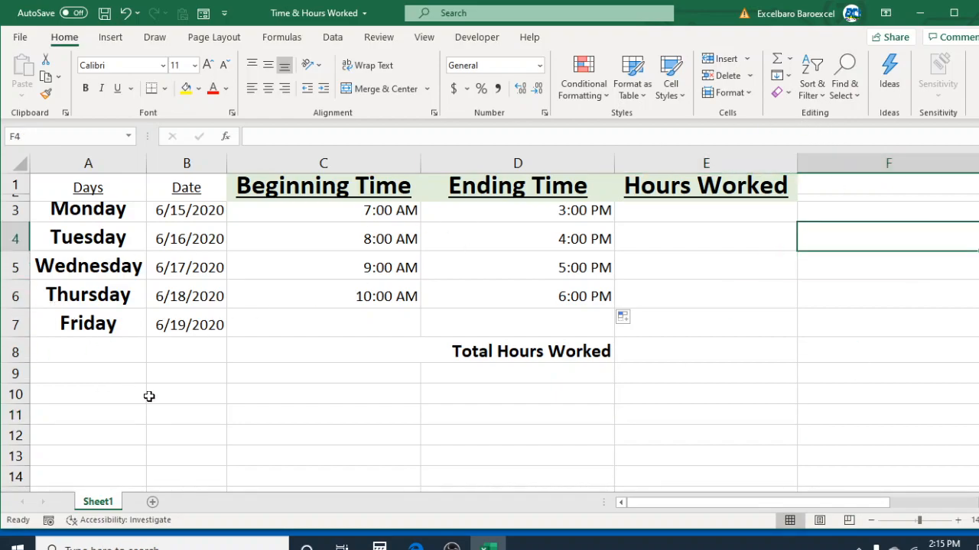
left_click(606, 426)
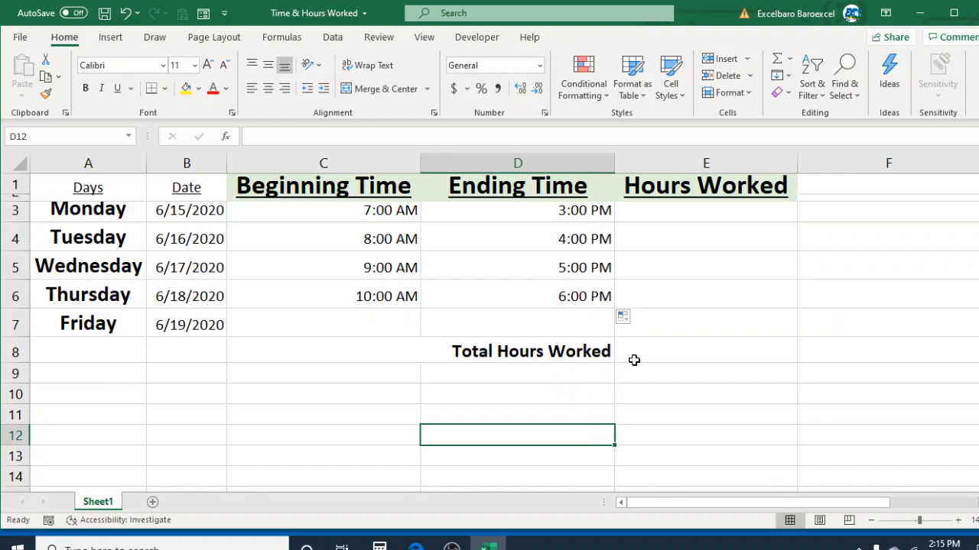
left_click(688, 348)
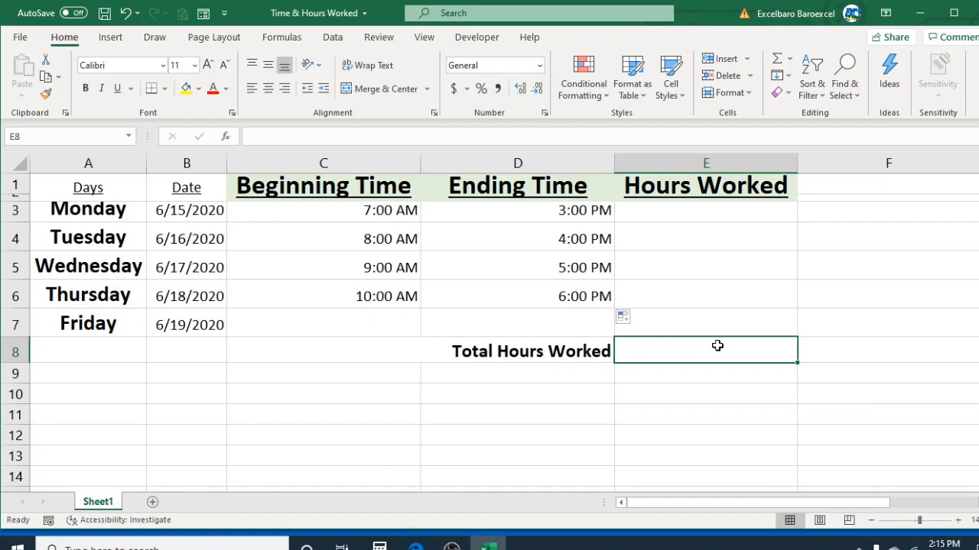
left_click(679, 216)
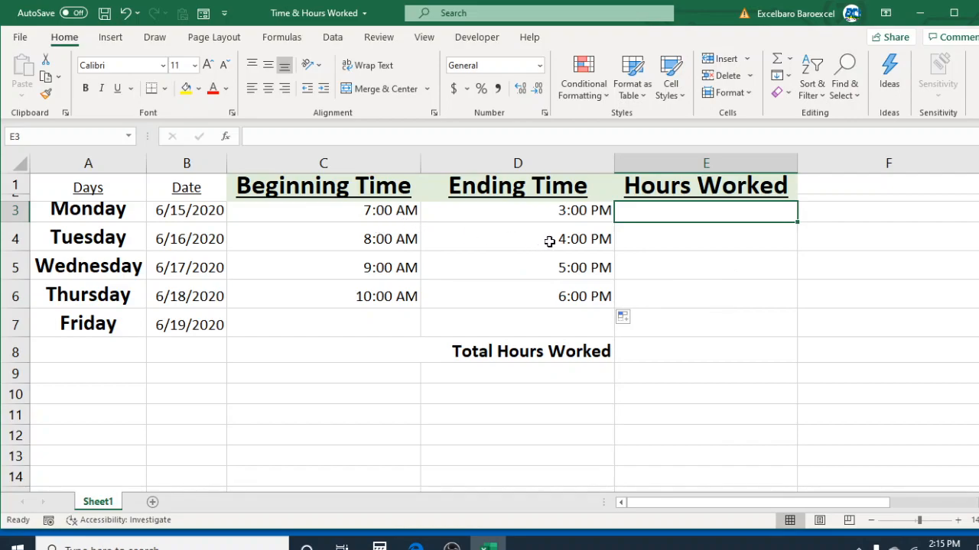
left_click(801, 409)
Step: Calculate Monday's hours worked in E3 by subtracting the beginning time from the ending time with =D3-C3
left_click(708, 211)
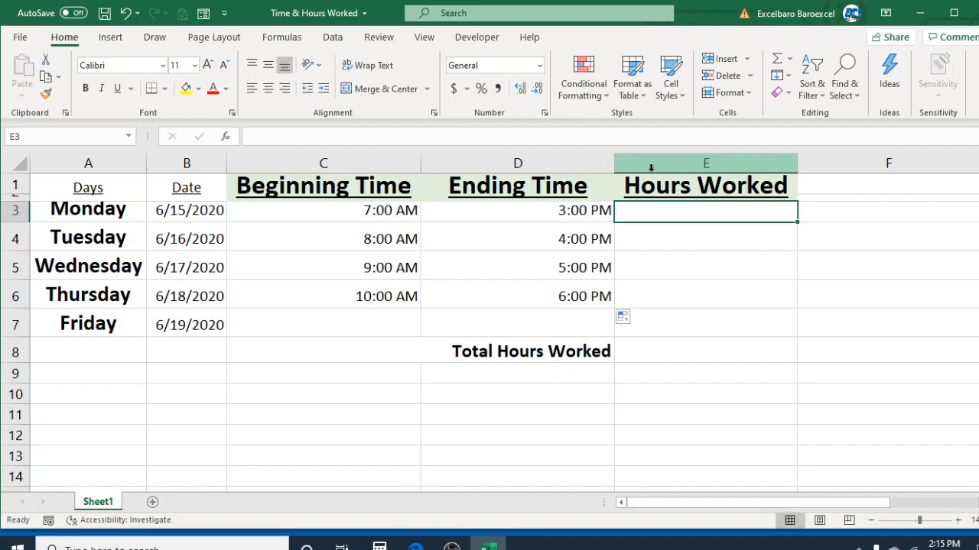
type("=")
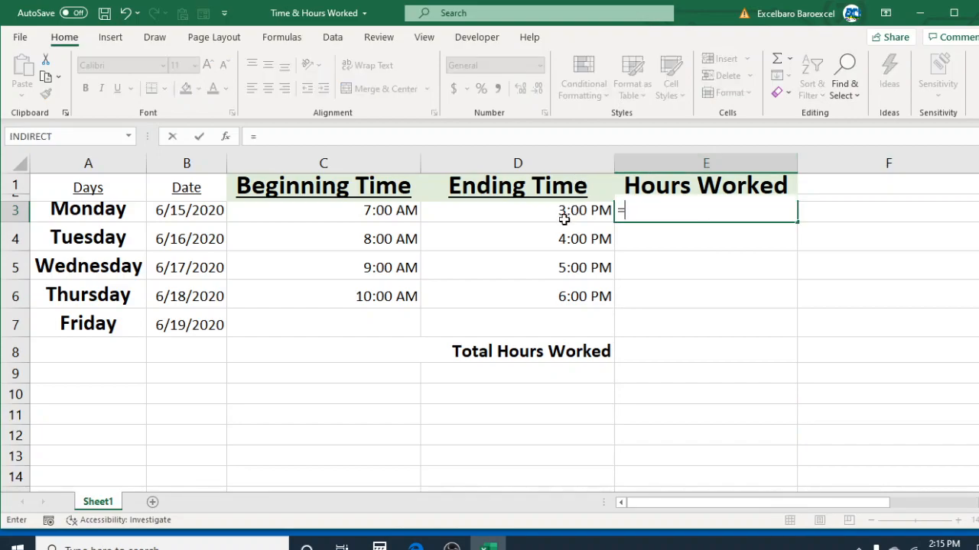
left_click(564, 217)
type("-")
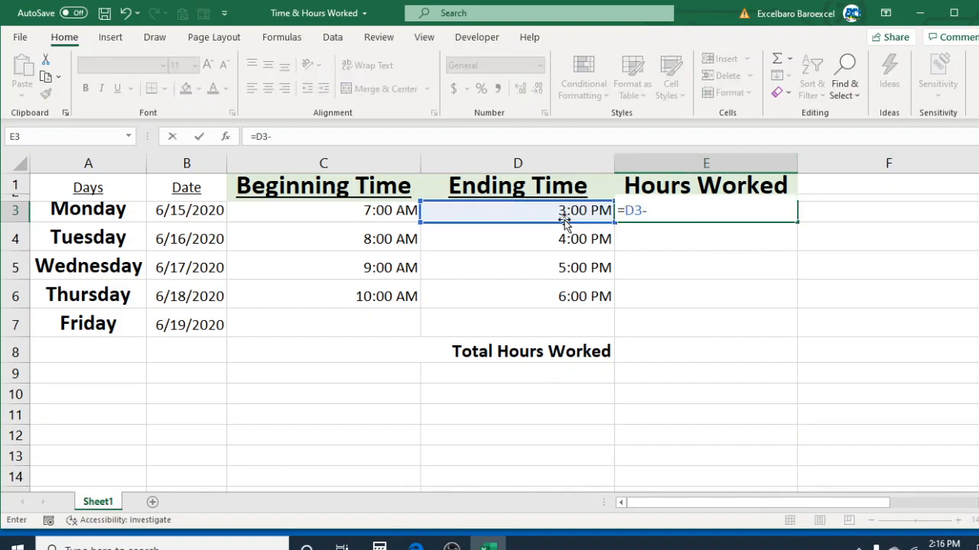
left_click(382, 205)
key("Return")
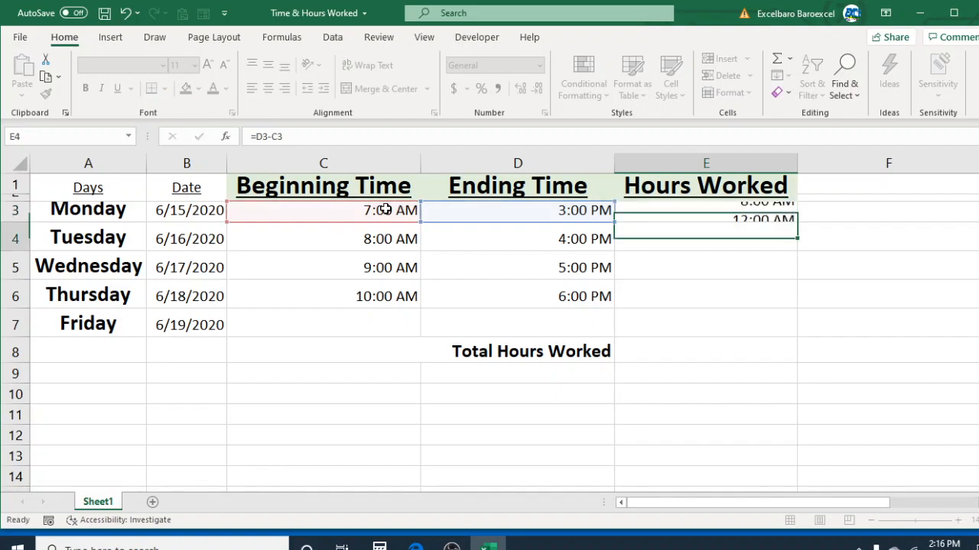
Step: Copy the hours worked formula from E3 down through Thursday's row in E6
left_click(771, 213)
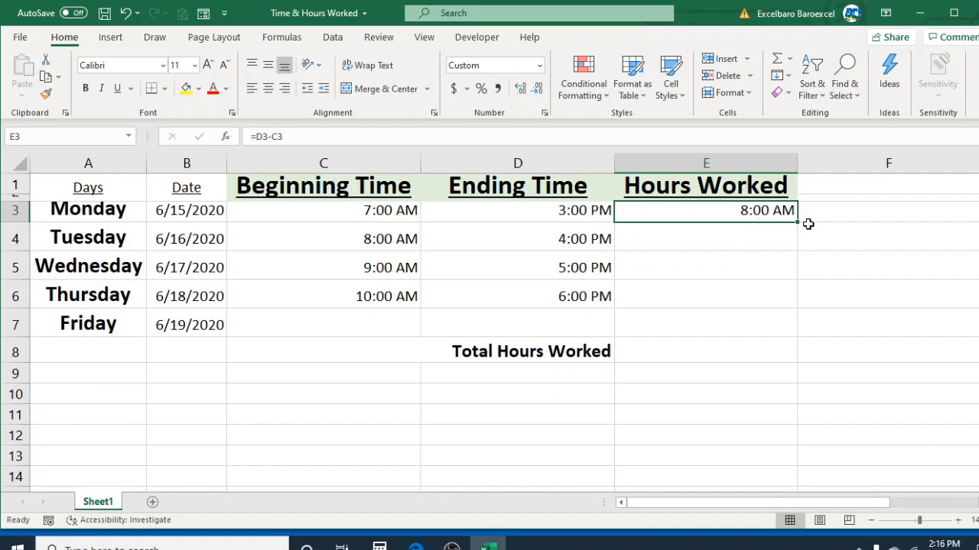
left_click_drag(798, 222, 786, 297)
left_click(876, 297)
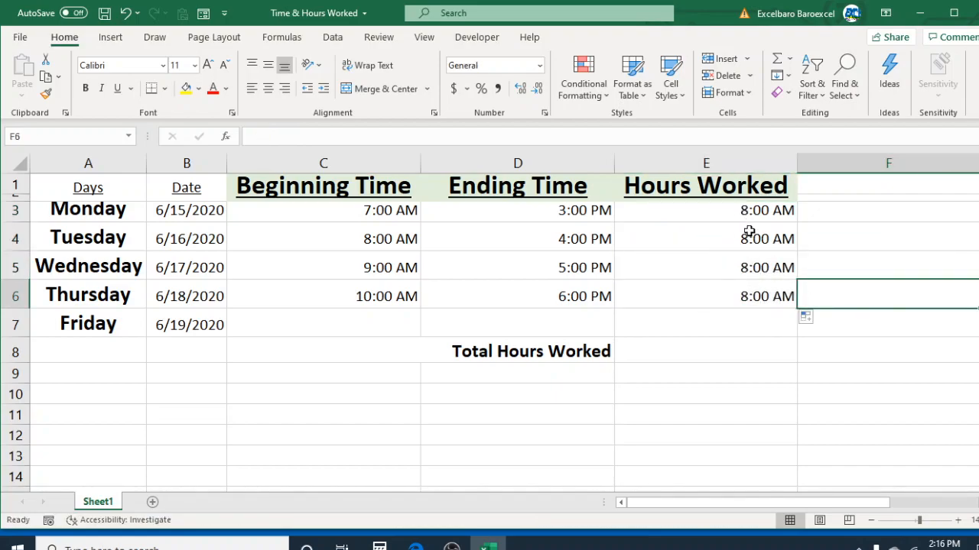
Step: Total the daily hours in E8 beside Total Hours Worked with the formula =SUM(E3:E6)
left_click(702, 356)
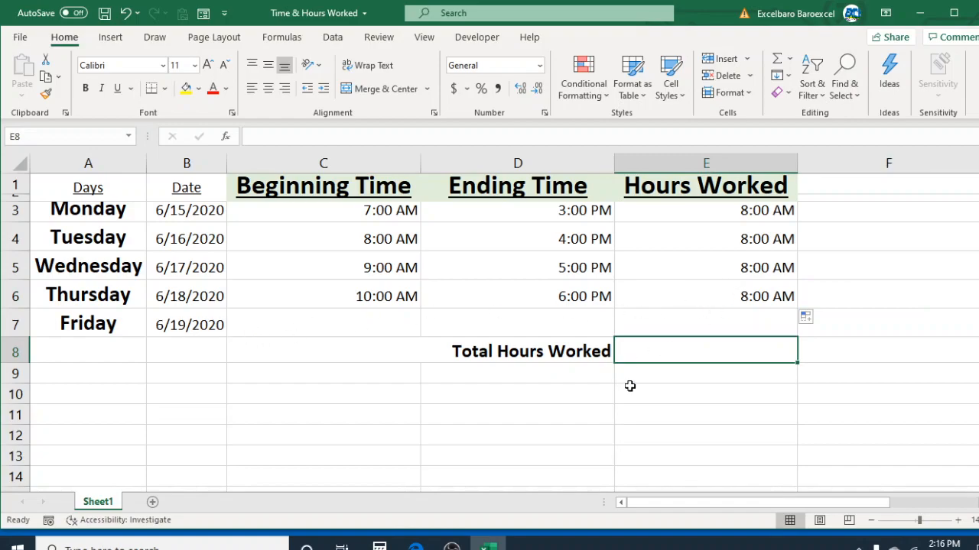
type("=")
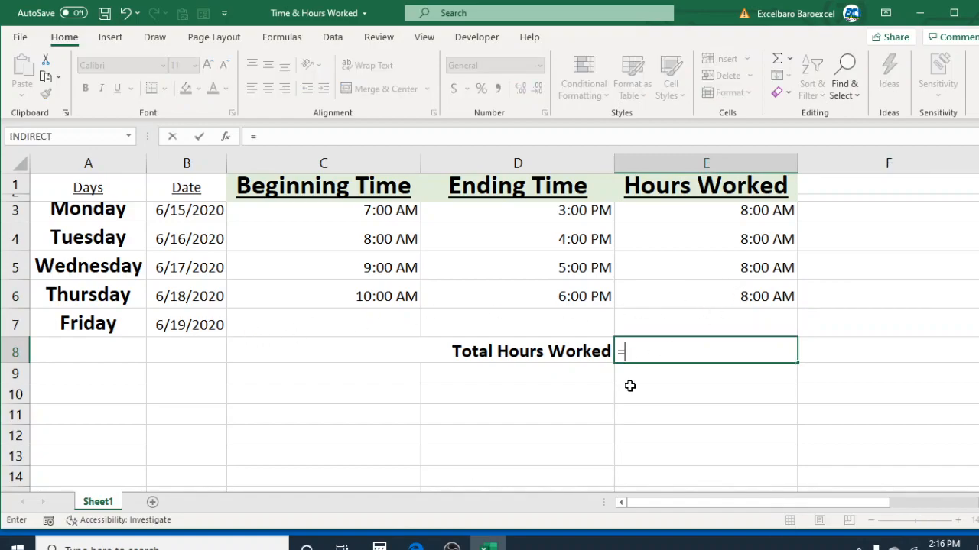
type("sum")
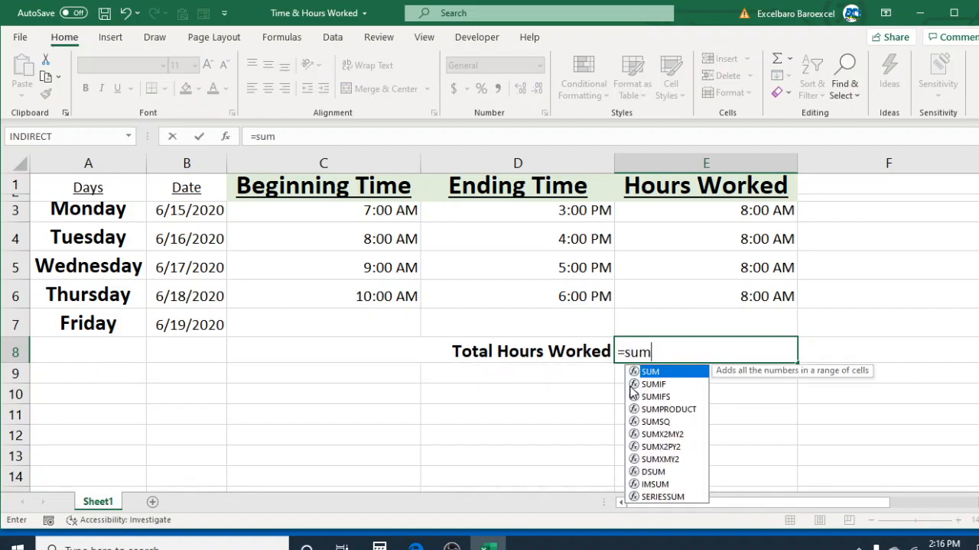
key("Tab")
left_click_drag(721, 211, 739, 296)
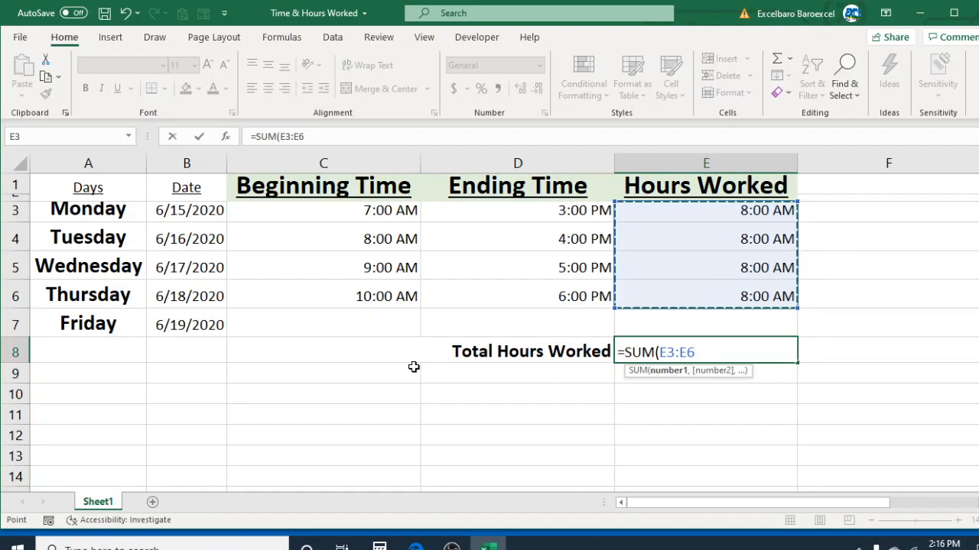
key("Return")
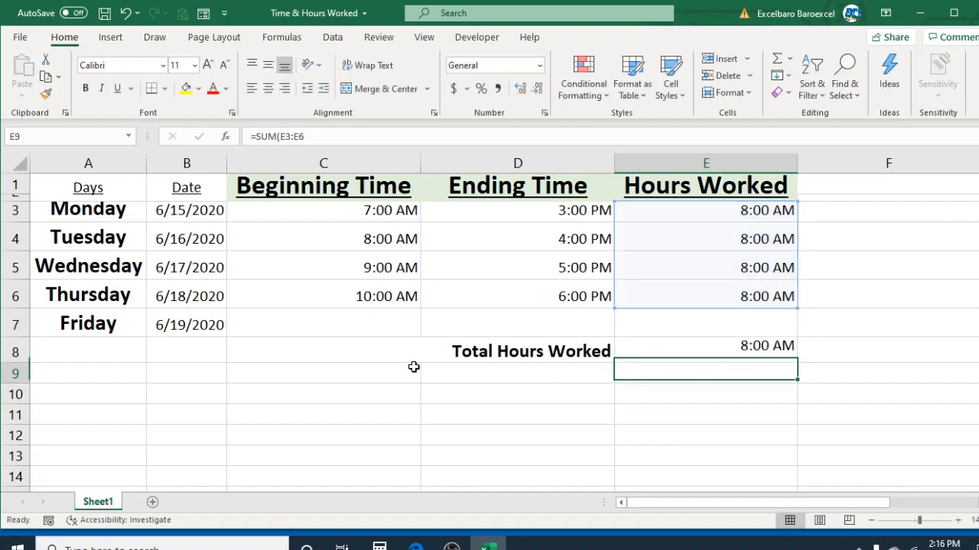
left_click(857, 419)
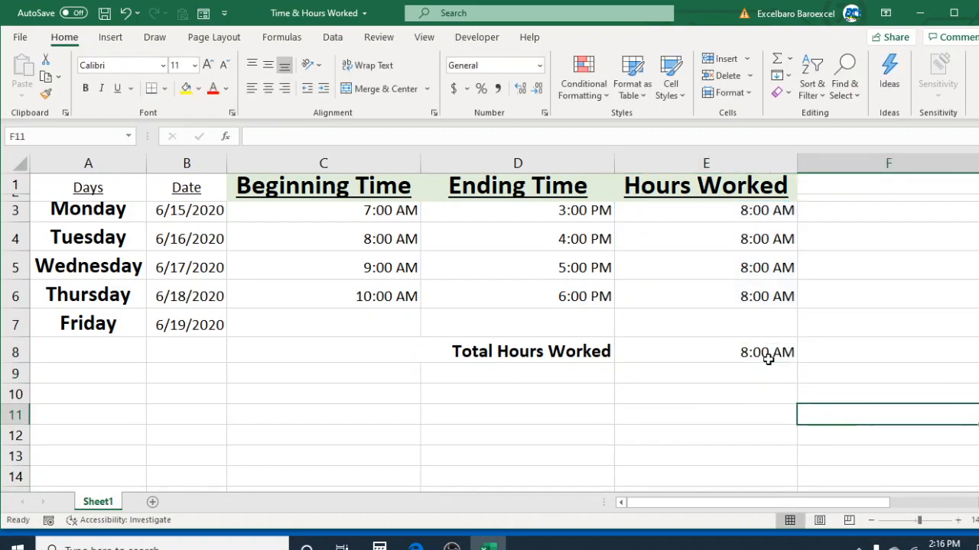
left_click(767, 353)
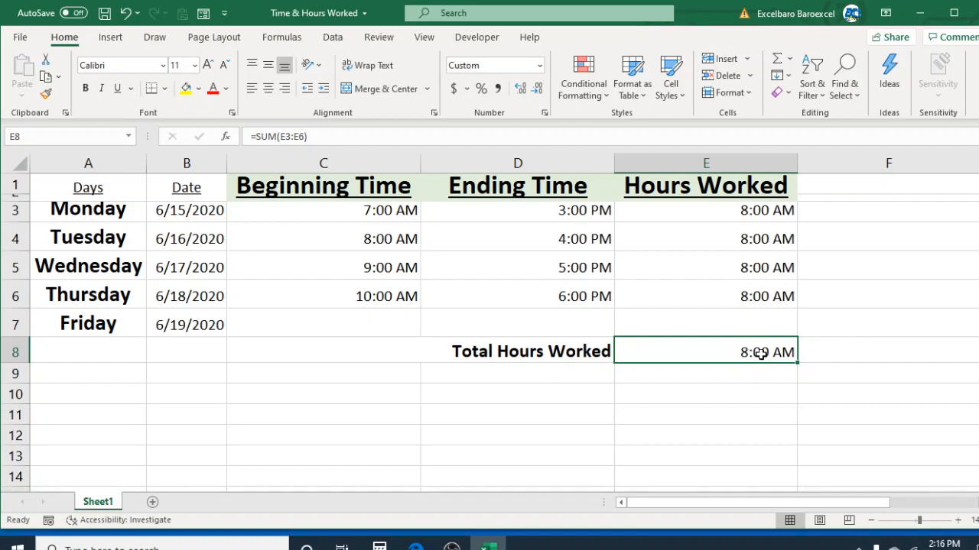
left_click(518, 435)
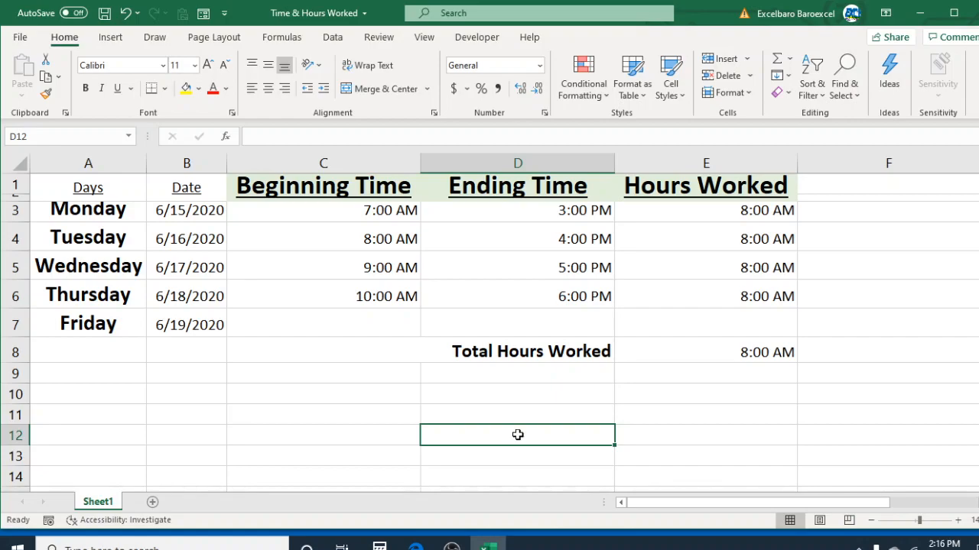
Step: Format the beginning and ending times in C3:D7 with the Time type 1:30 PM
left_click_drag(283, 209, 498, 326)
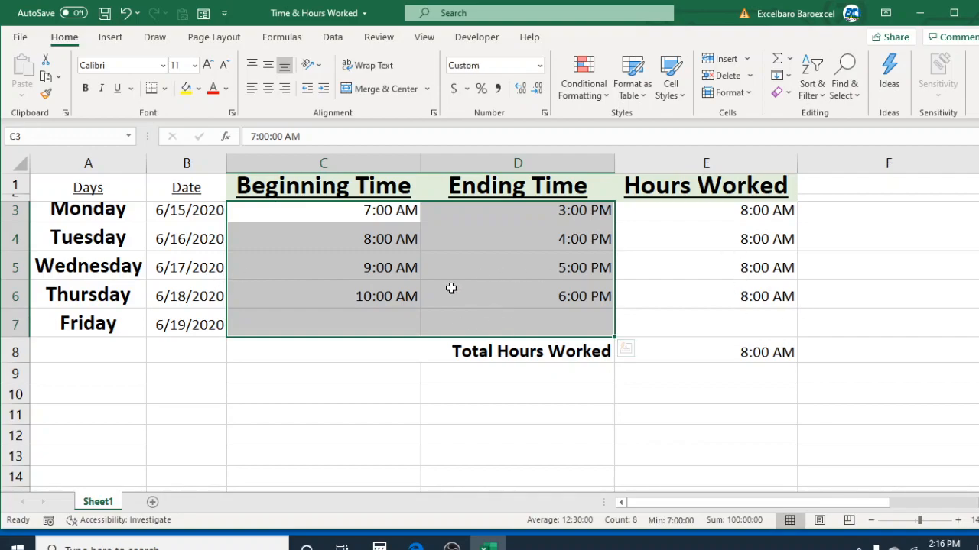
right_click(451, 289)
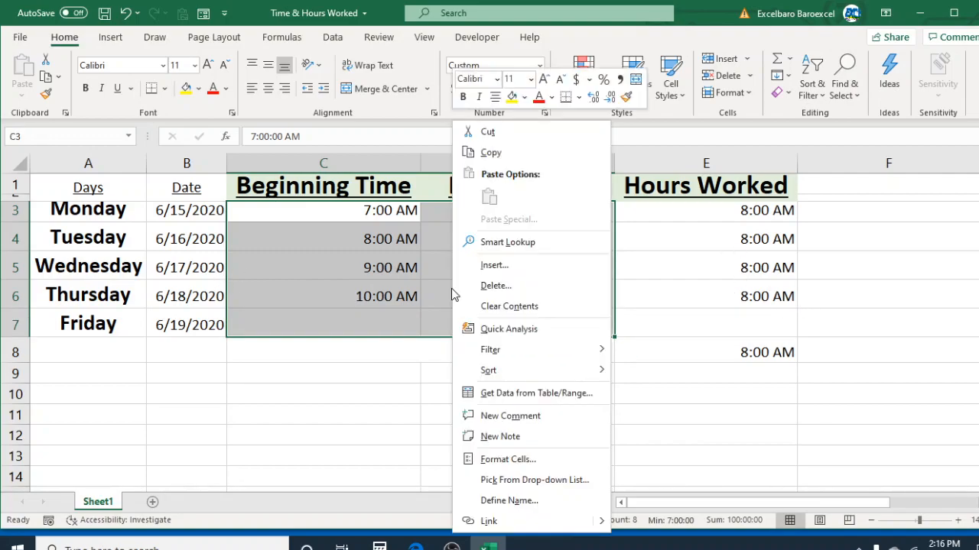
left_click(508, 460)
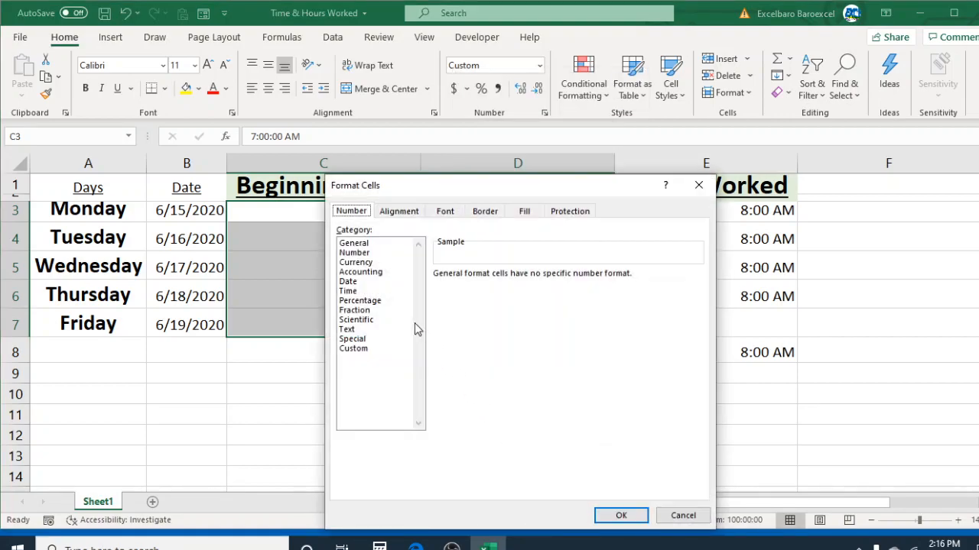
left_click(348, 291)
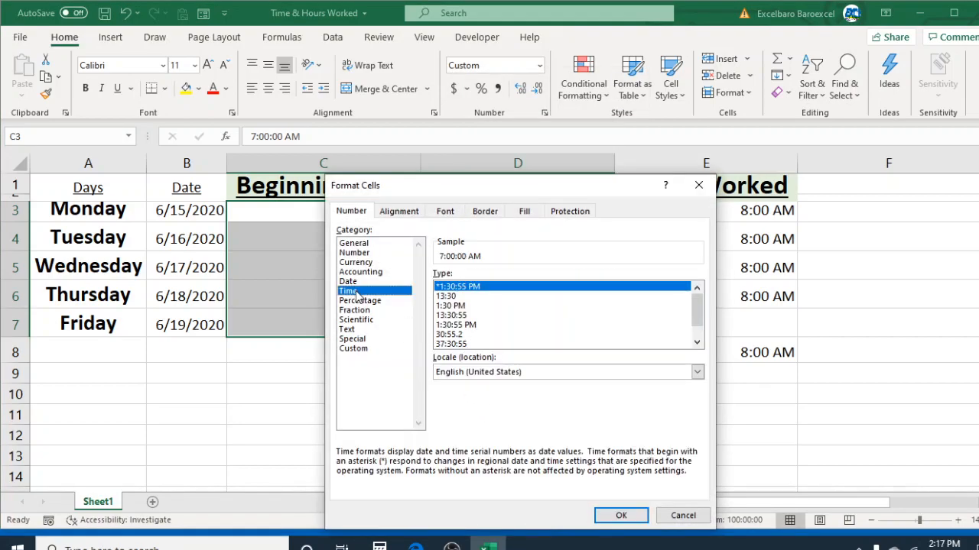
left_click(449, 306)
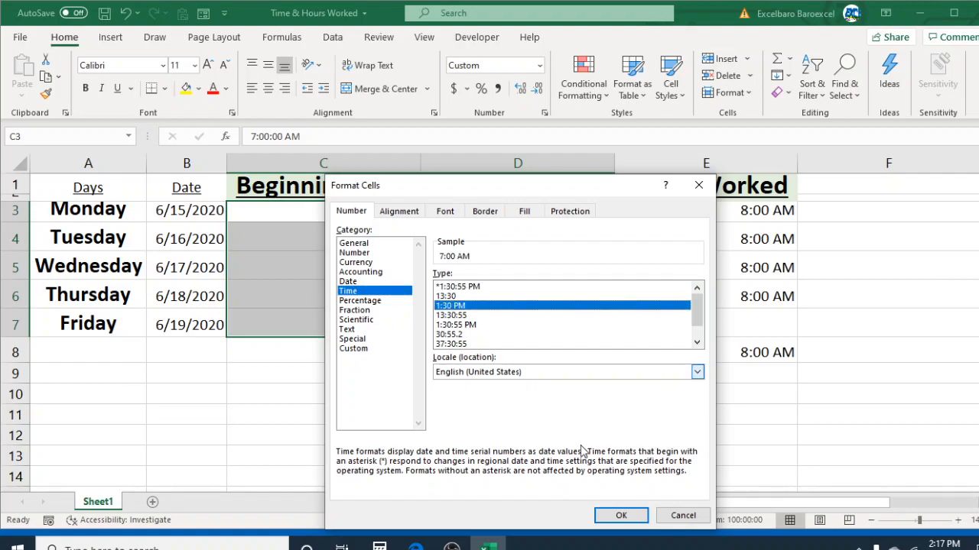
left_click(620, 516)
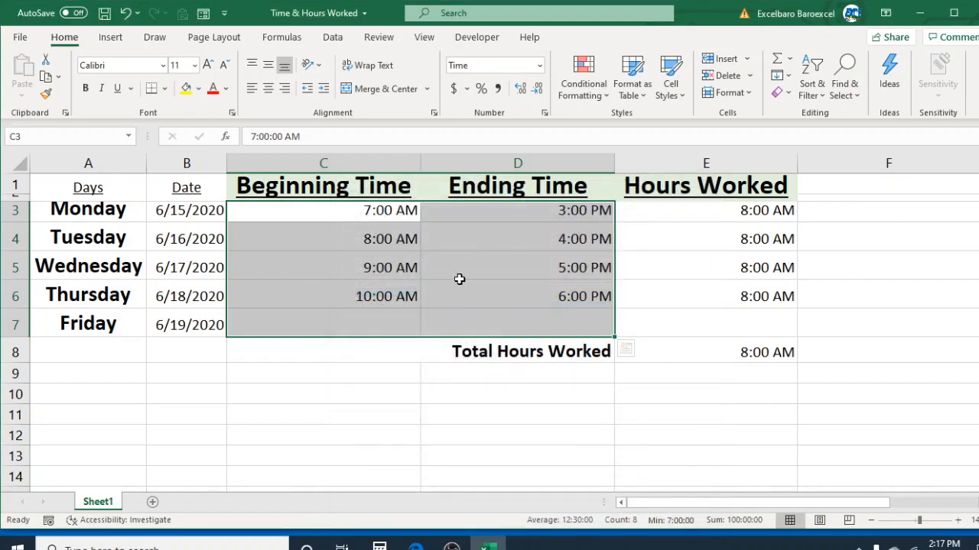
left_click(484, 419)
Step: Format the Hours Worked cells E3:E7 with the 24-hour Time type 13:30
left_click_drag(631, 212, 727, 324)
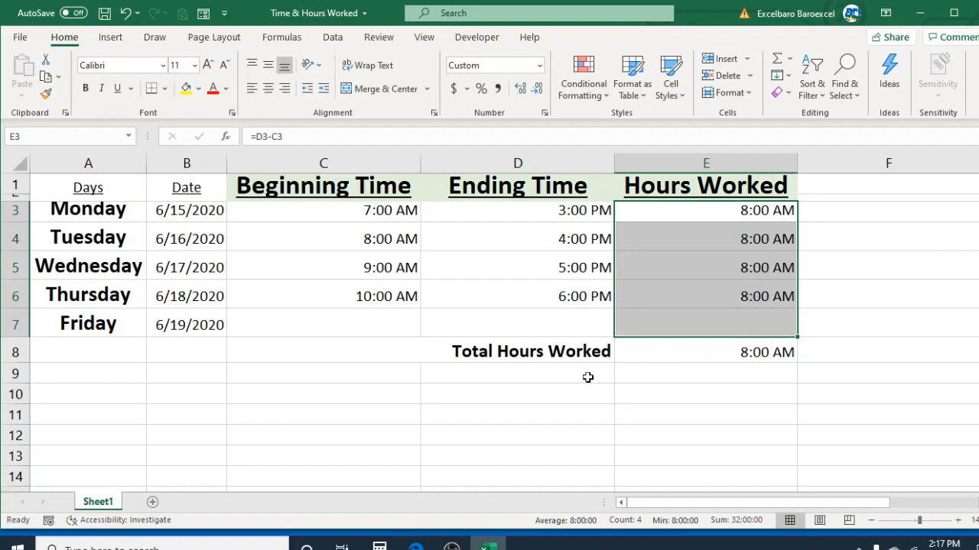
key("ctrl+1")
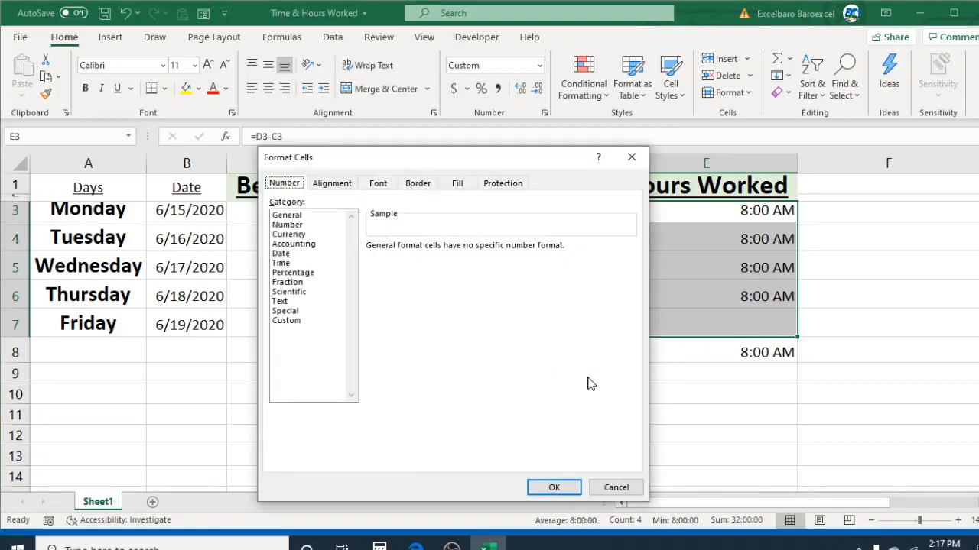
left_click(282, 263)
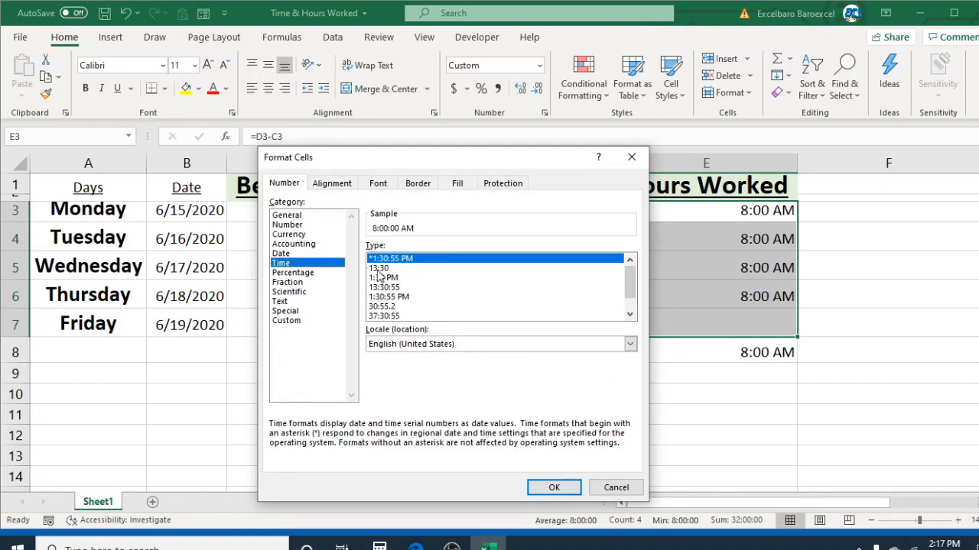
left_click(381, 270)
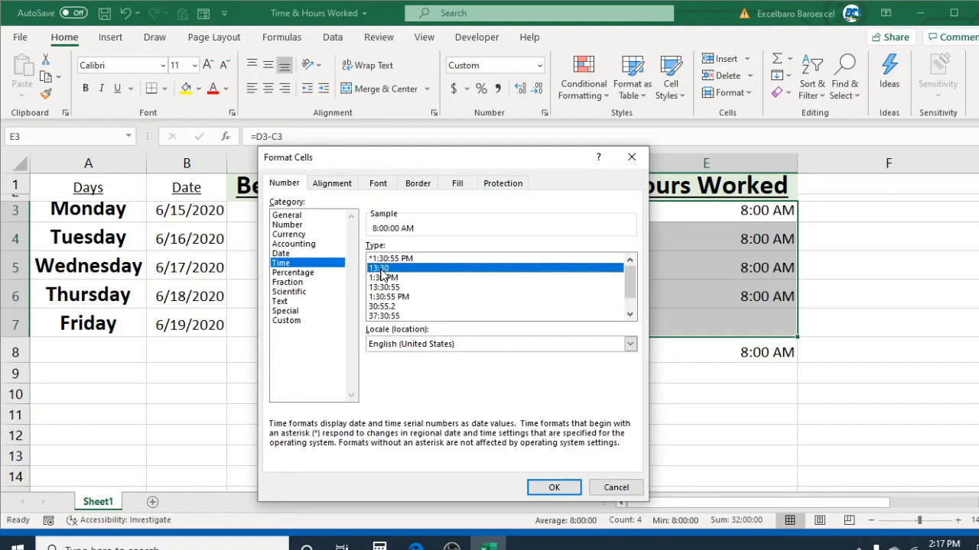
left_click(567, 488)
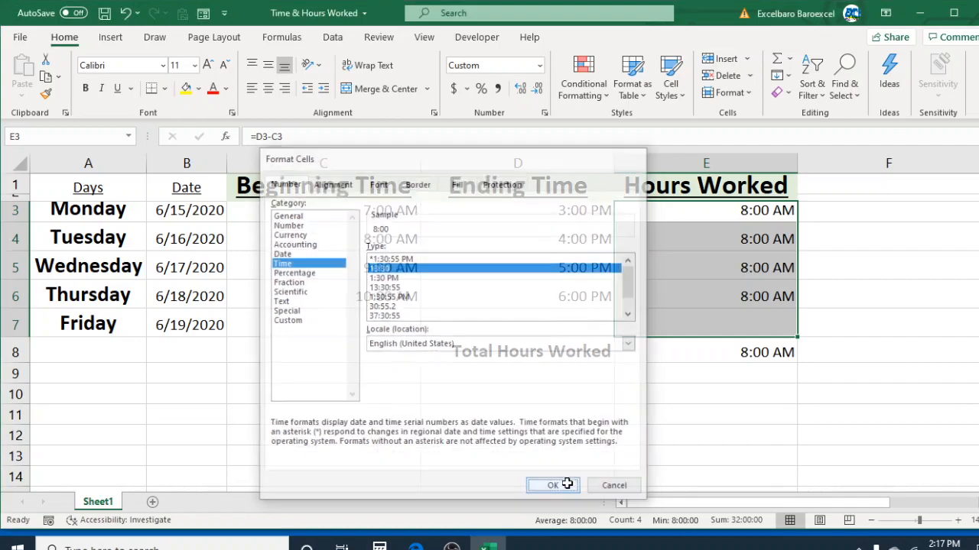
left_click(921, 433)
Step: Format the weekly total in E8 with the custom number format [h]:mm, based on the existing [h]:mm:ss code
left_click(762, 357)
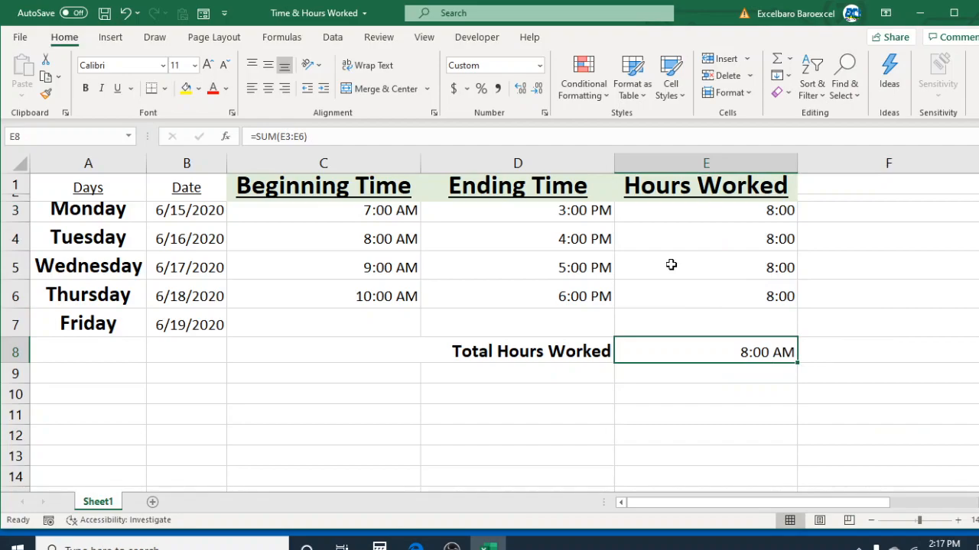
key("ctrl+1")
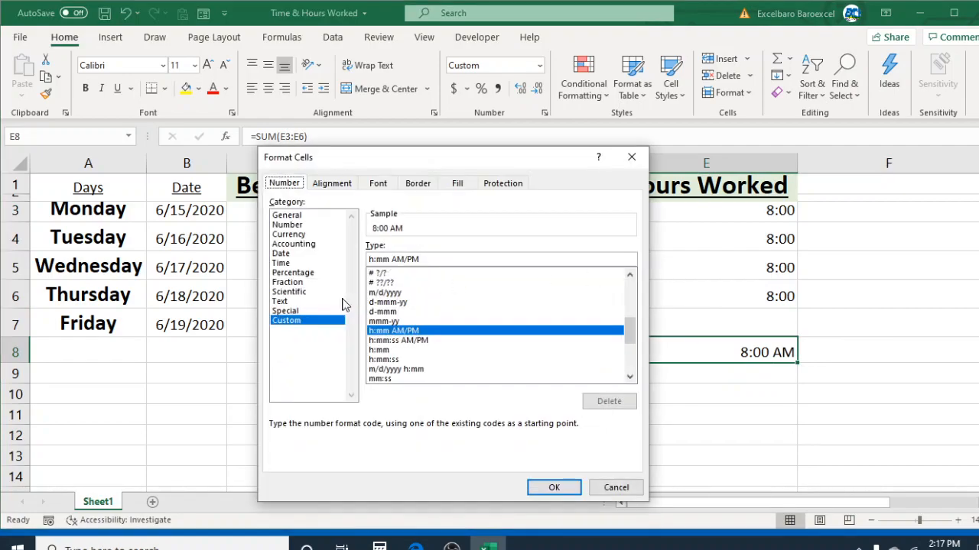
left_click(285, 263)
left_click(288, 321)
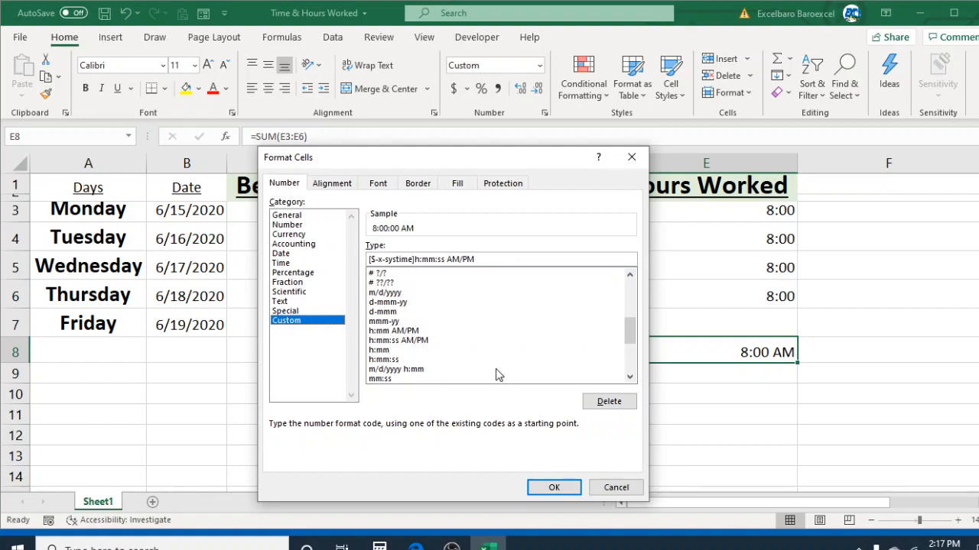
left_click(629, 377)
left_click(629, 378)
left_click(630, 378)
left_click(630, 378)
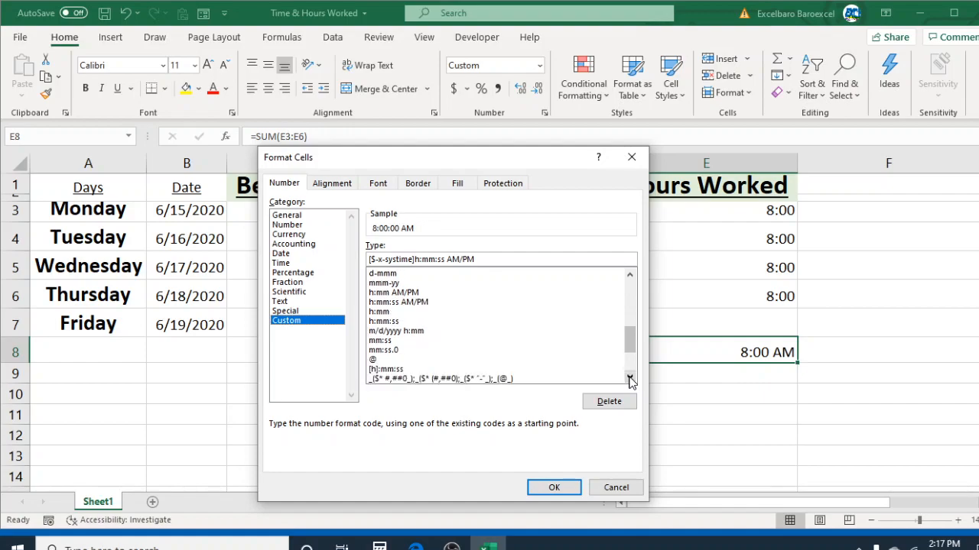
left_click(394, 370)
left_click(406, 260)
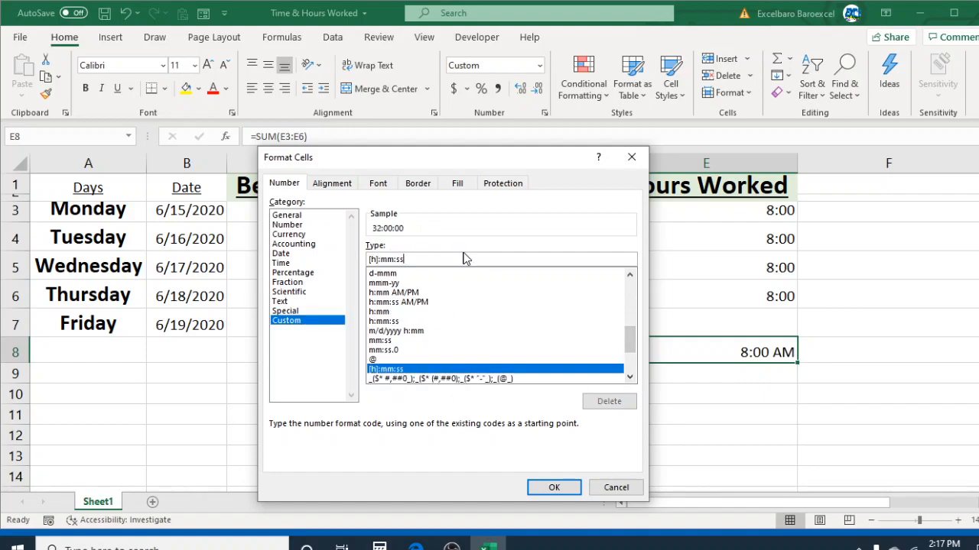
key("BackSpace")
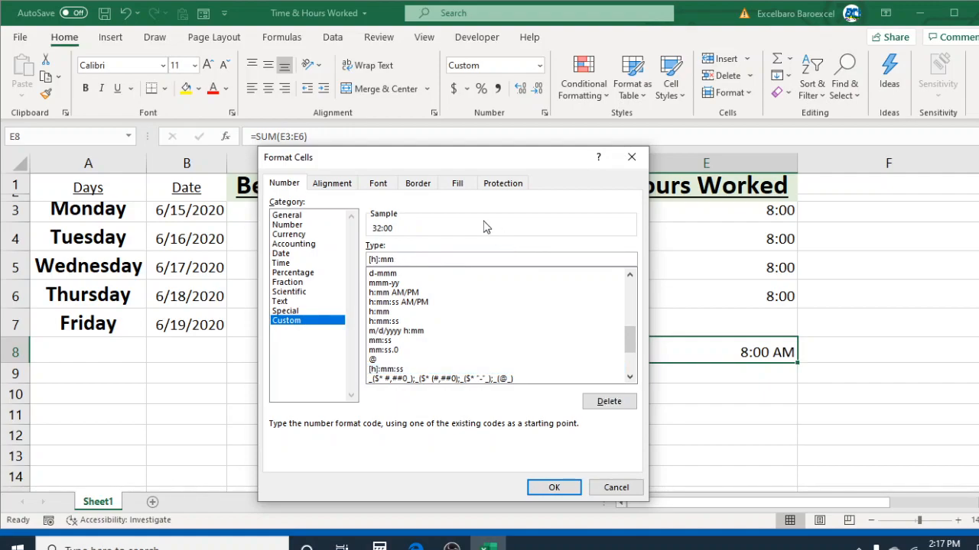
left_click(556, 487)
left_click(759, 436)
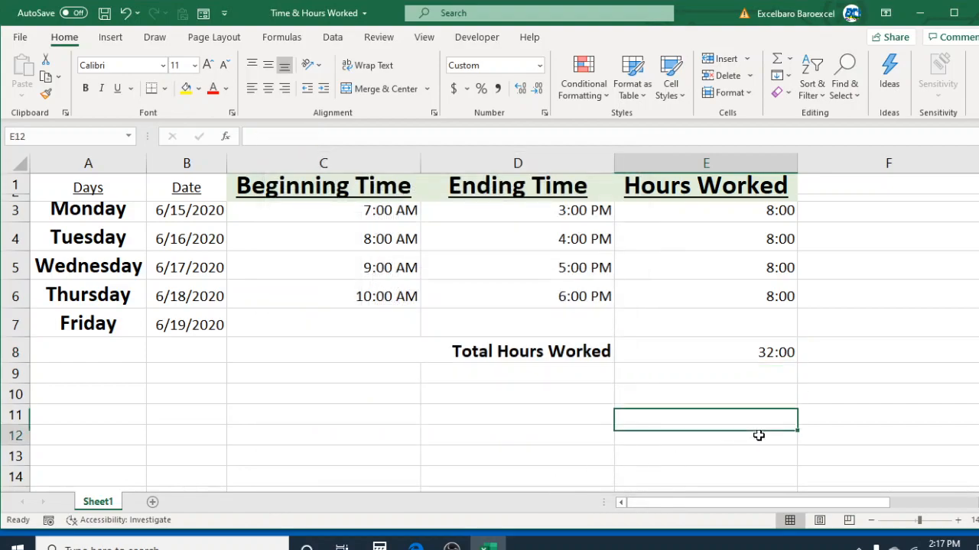
Step: Fill Thursday's beginning and ending times down to Friday's row, giving 11:00 AM in C7 and 7:00 PM in D7
left_click(780, 209)
left_click(774, 287)
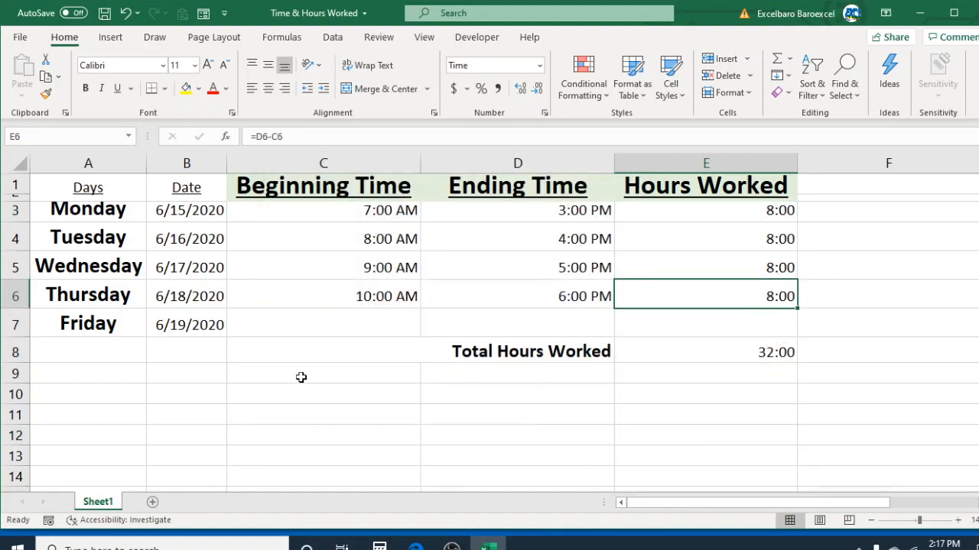
left_click(366, 293)
left_click_drag(417, 309, 414, 332)
left_click(603, 298)
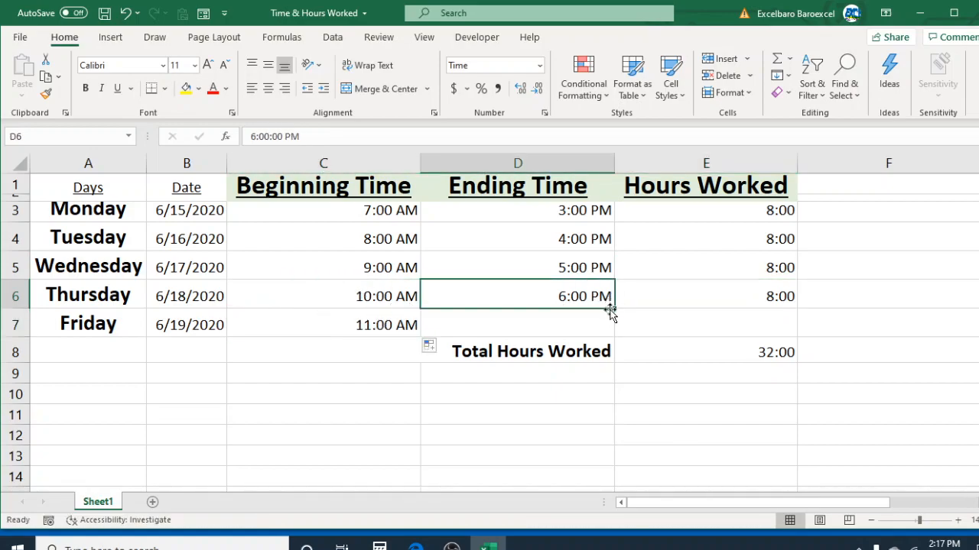
left_click_drag(614, 309, 620, 325)
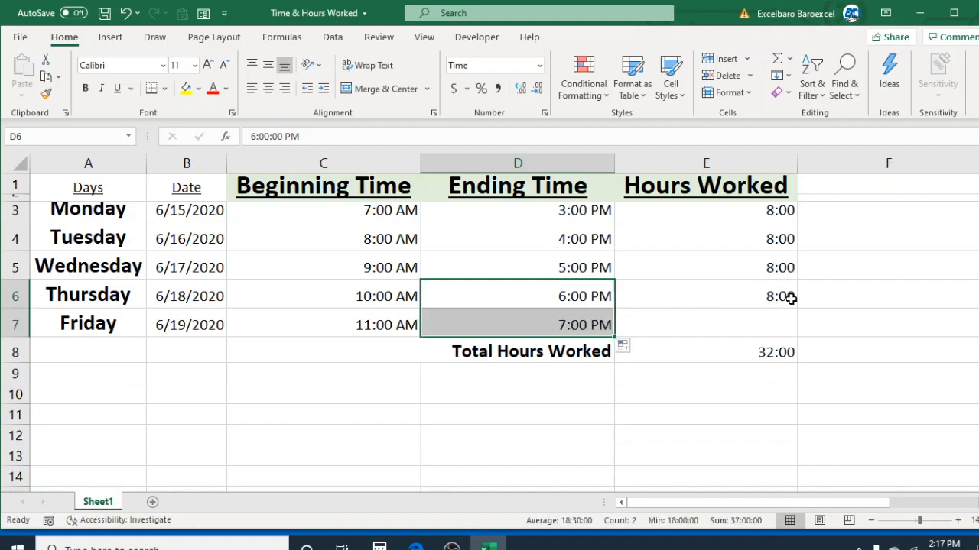
Step: Copy the hours worked formula from E6 down to Friday's row in E7
left_click(799, 298)
left_click(791, 295)
left_click_drag(796, 306, 790, 325)
left_click(815, 452)
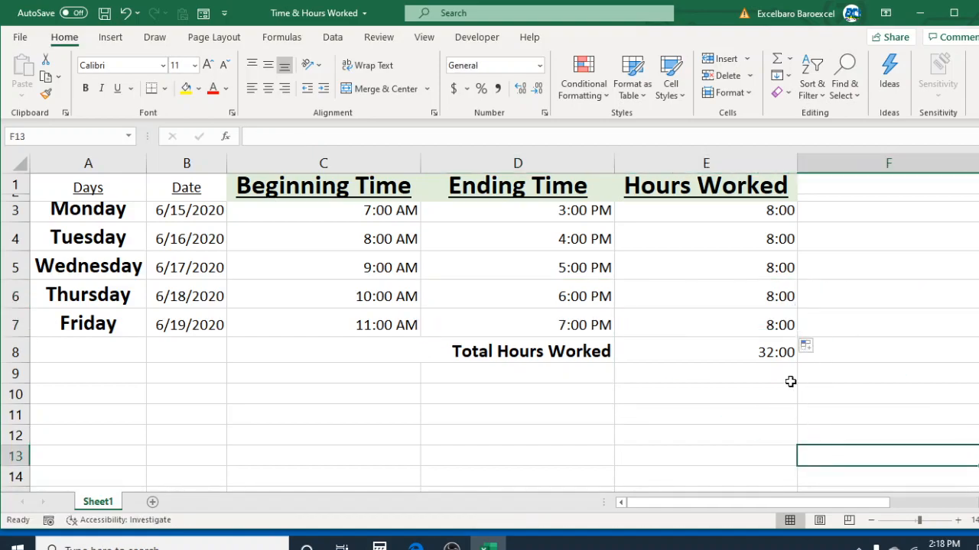
Step: Extend the range of the total formula in E8 to include Friday, making it =SUM(E3:E7)
left_click(785, 355)
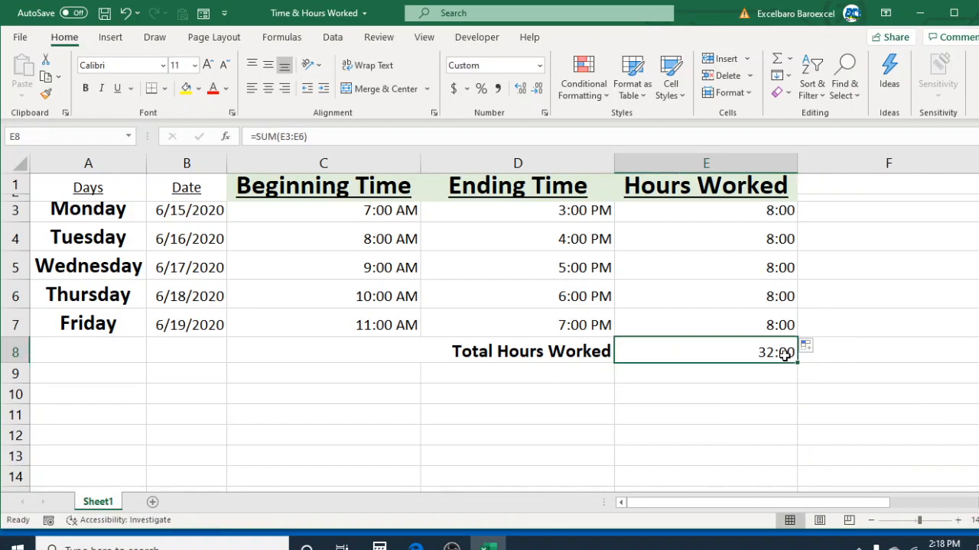
double_click(785, 354)
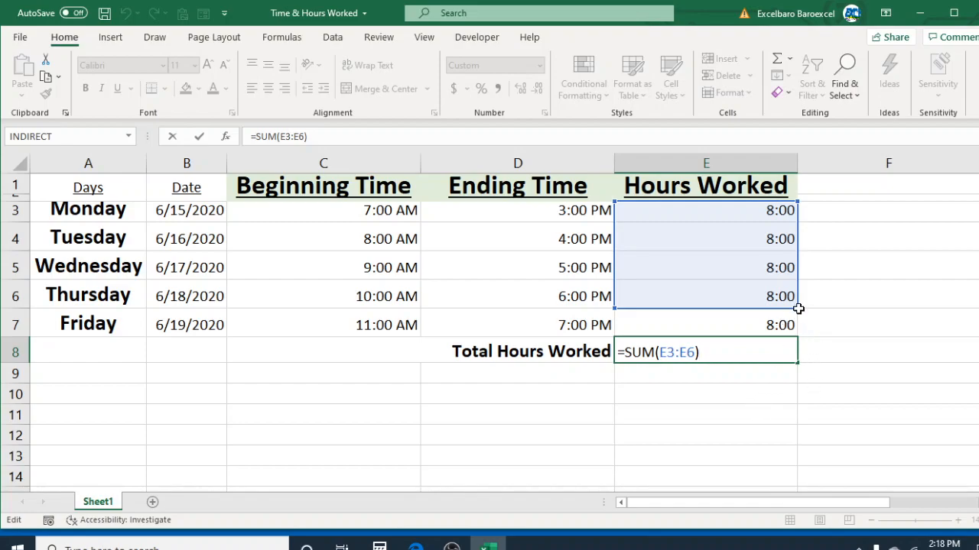
left_click_drag(796, 308, 796, 337)
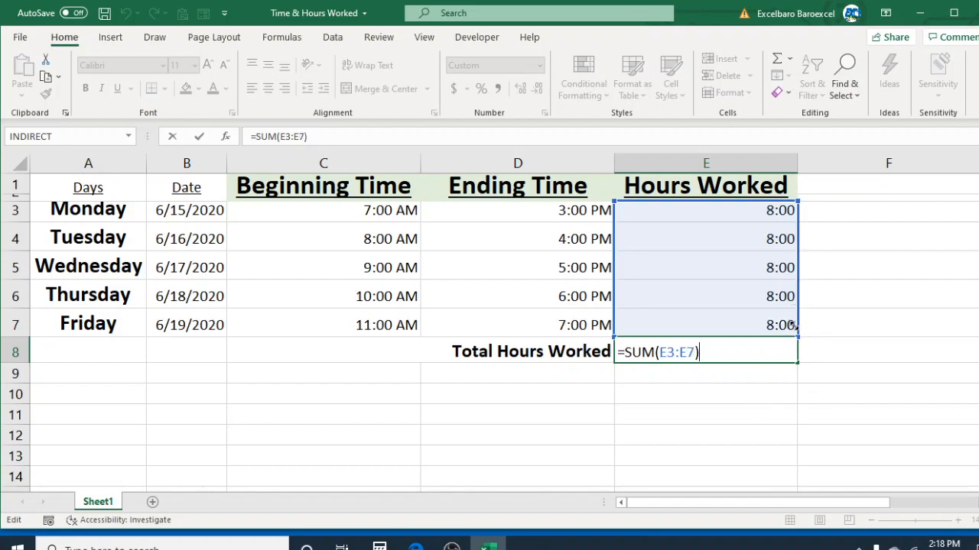
key("Return")
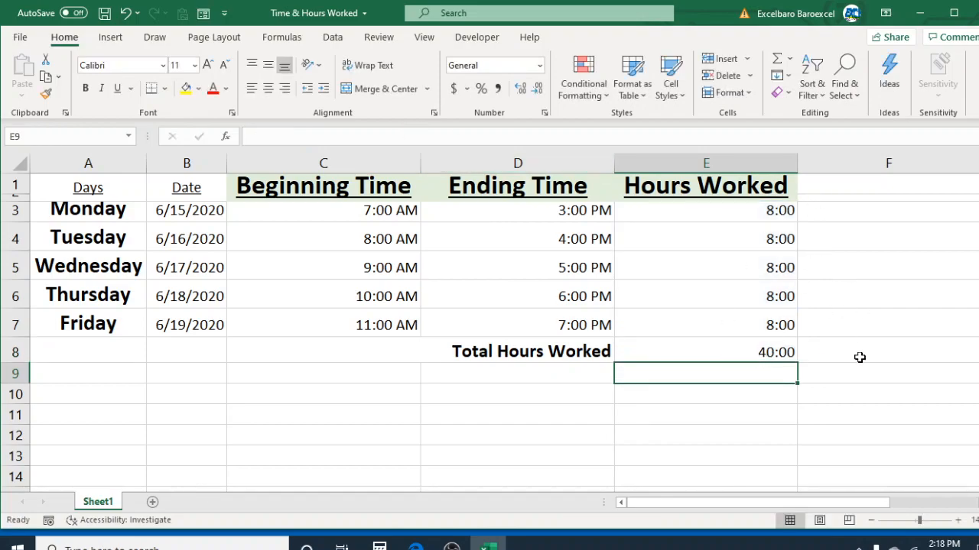
Step: Re-enter the total formula in E8 from scratch as =SUM(E3:E7)
left_click(767, 349)
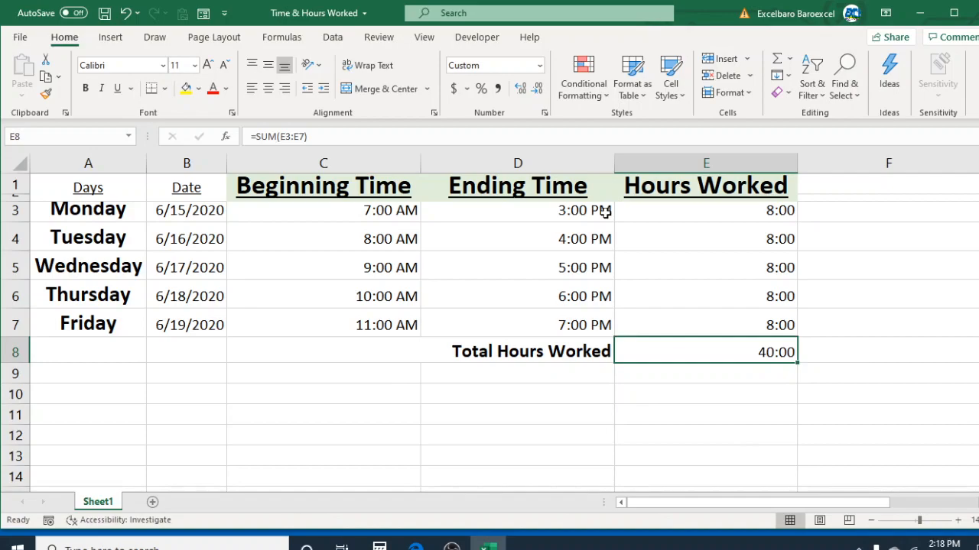
type("=sum")
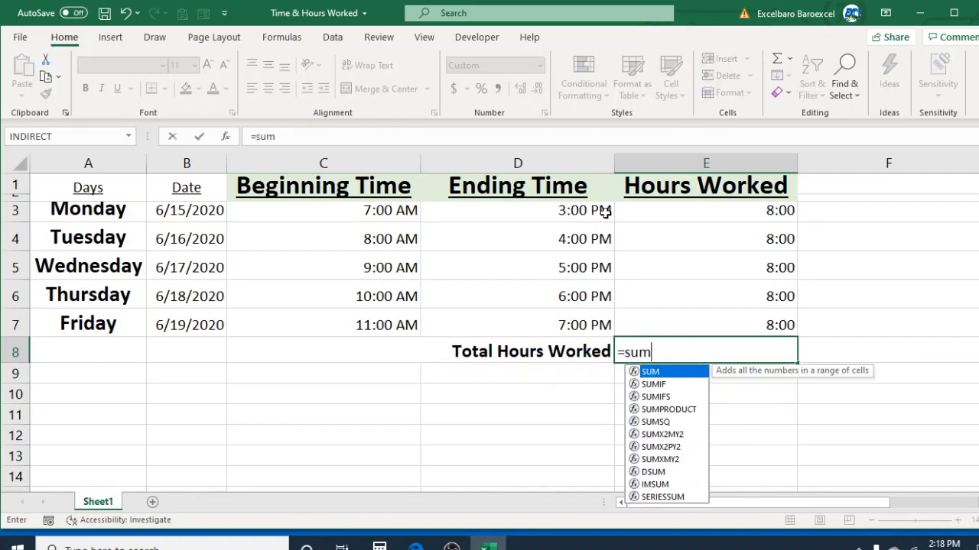
key("Tab")
left_click_drag(785, 216, 775, 325)
key("Return")
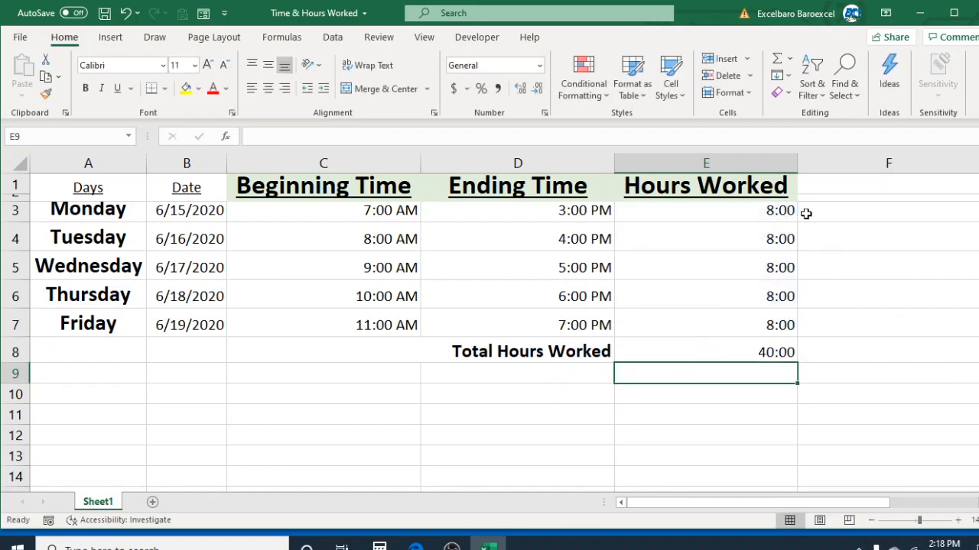
left_click(727, 451)
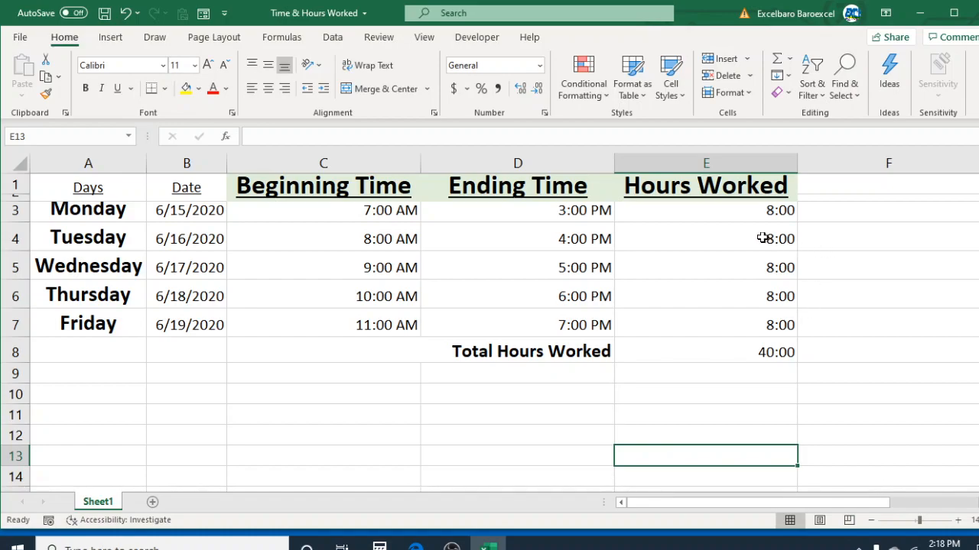
Step: Change Monday's beginning time in C3 to 7:20 AM
left_click(792, 357)
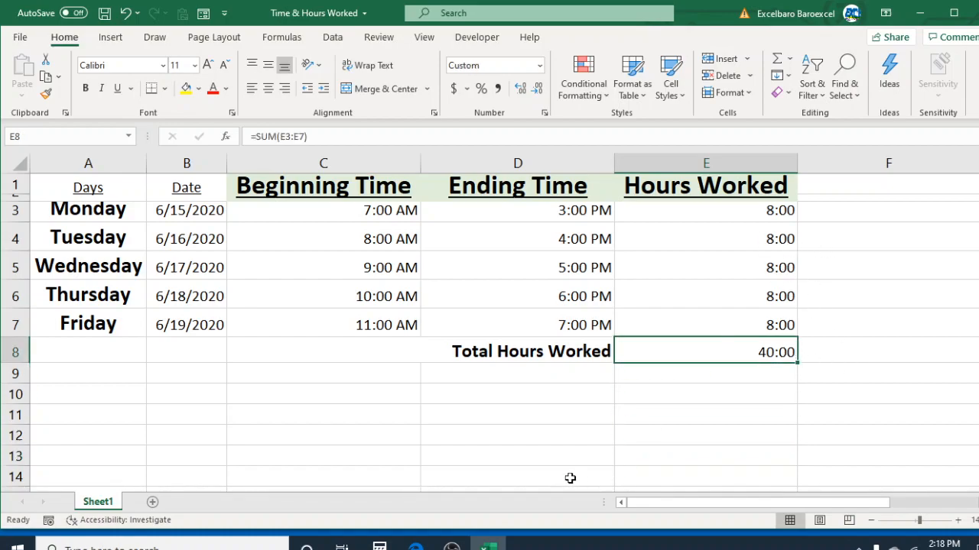
double_click(374, 211)
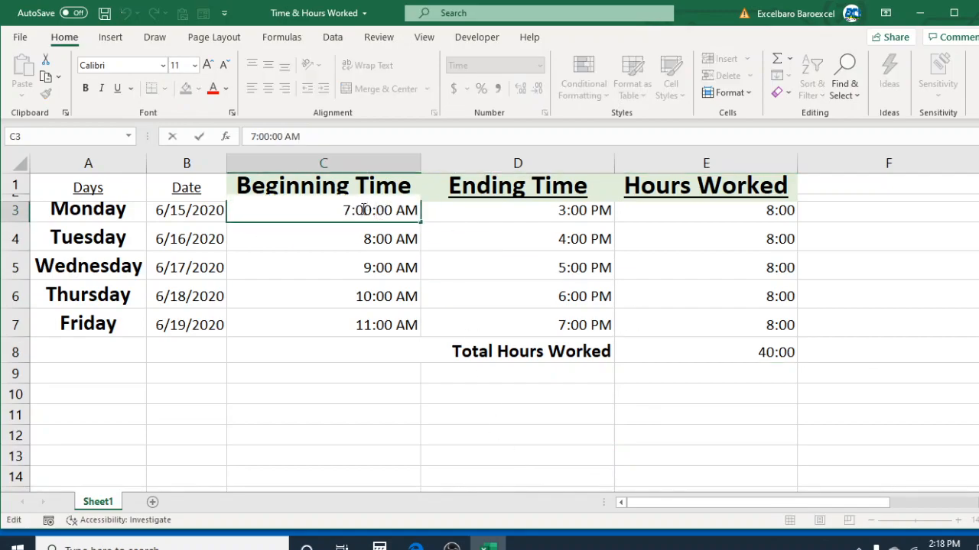
key("BackSpace")
type("2")
key("Return")
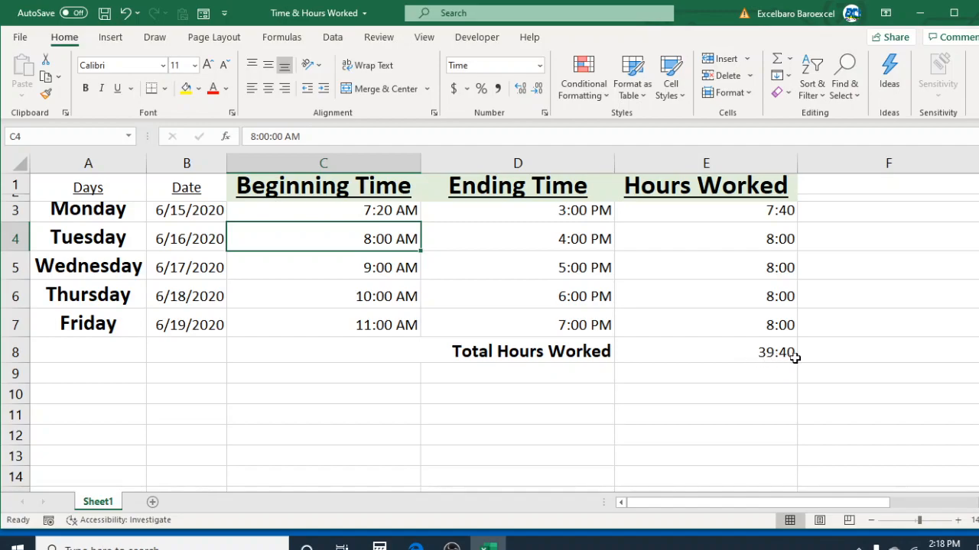
Step: Change Wednesday's ending time in D5 to 9:00 PM
double_click(570, 268)
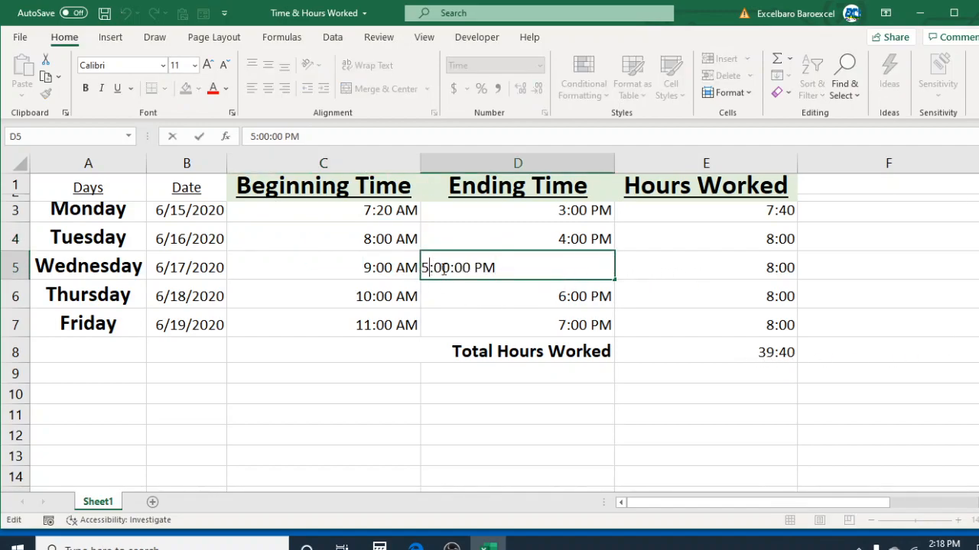
key("BackSpace")
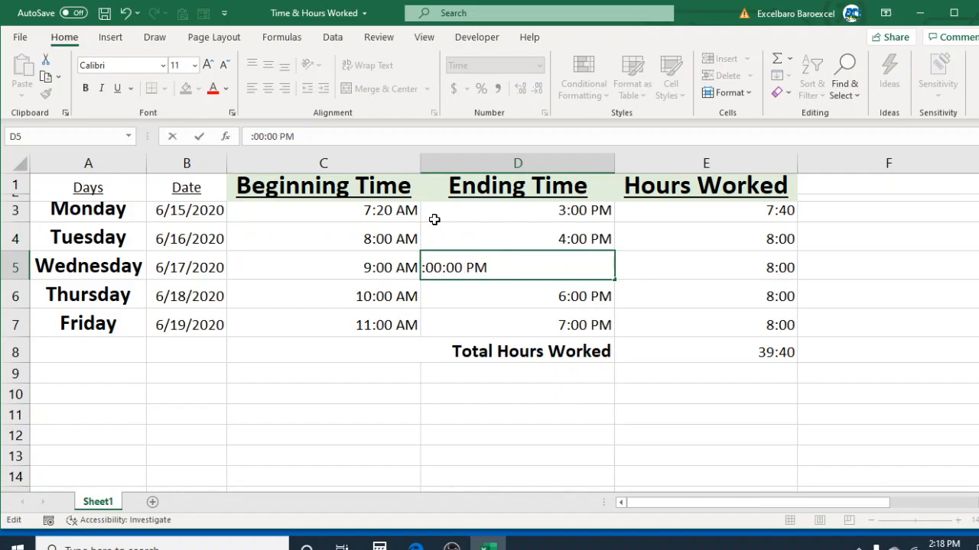
type("9")
key("Return")
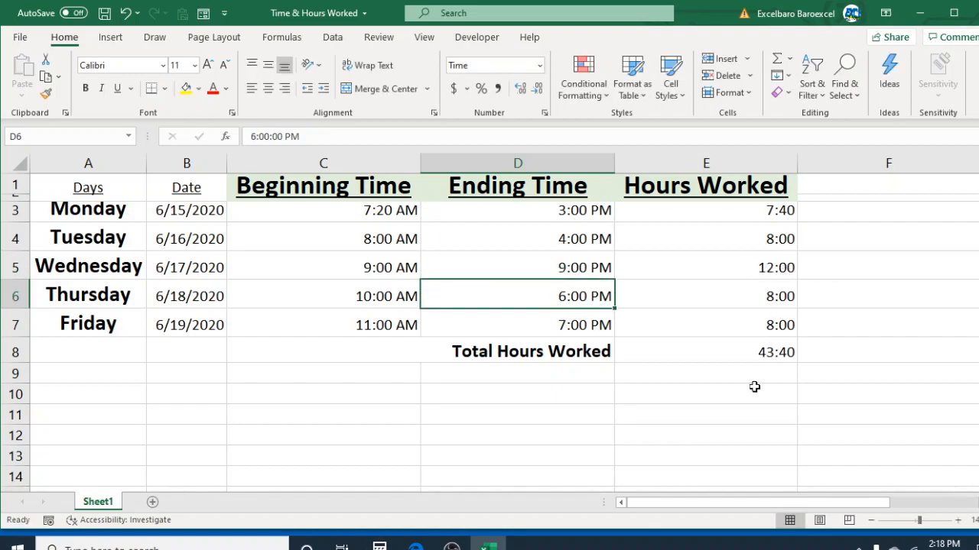
left_click(649, 441)
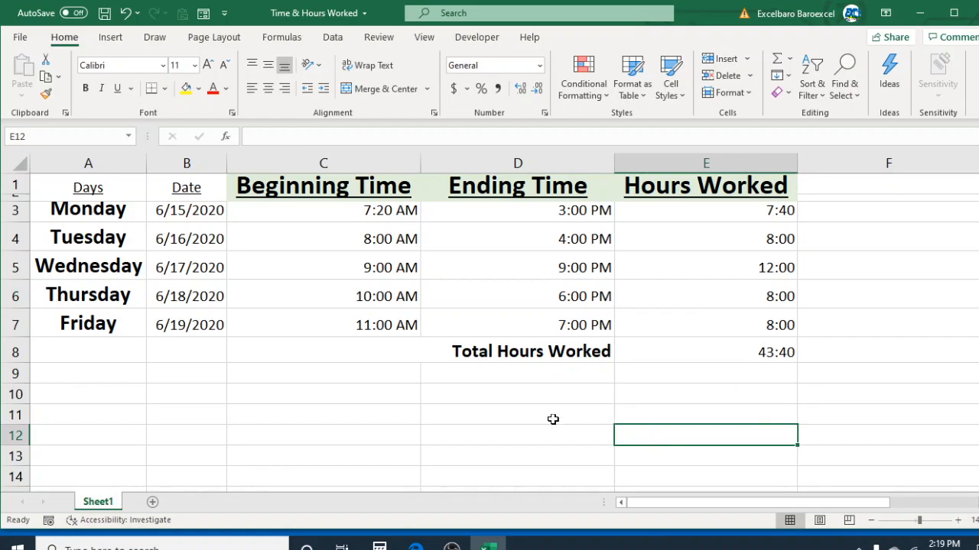
Step: Review the number formats applied to the times in C3:D7, the daily hours in E3:E7 and the weekly total in E8
left_click(768, 353)
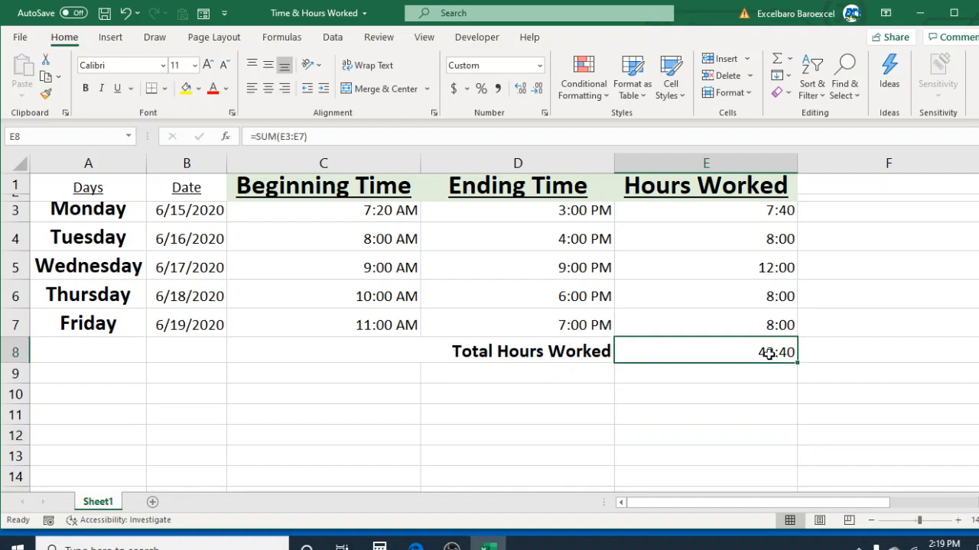
left_click(786, 215)
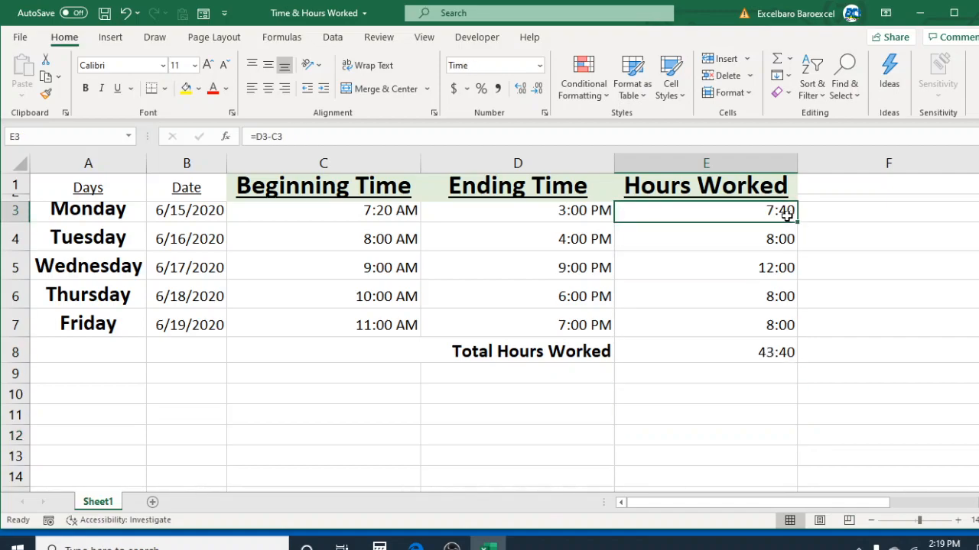
left_click_drag(337, 214, 523, 325)
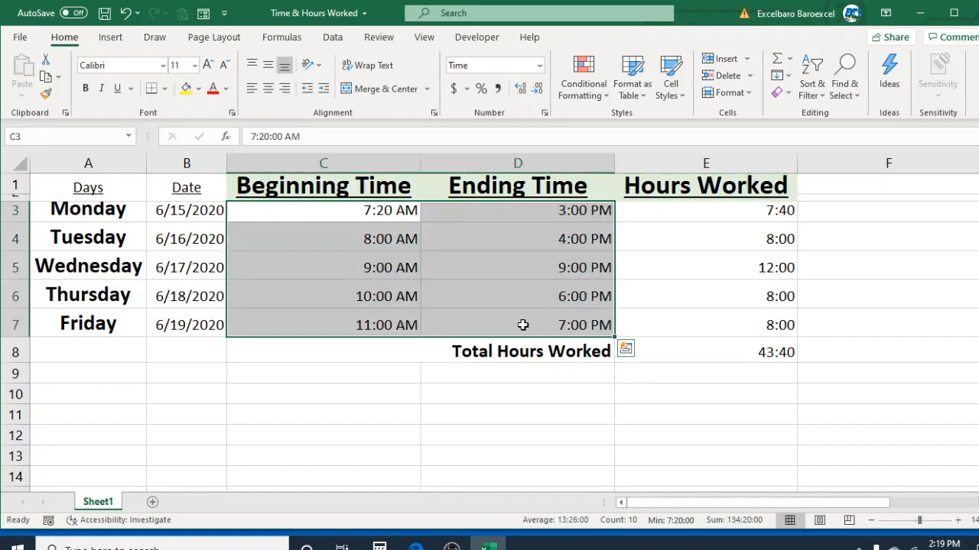
key("ctrl+1")
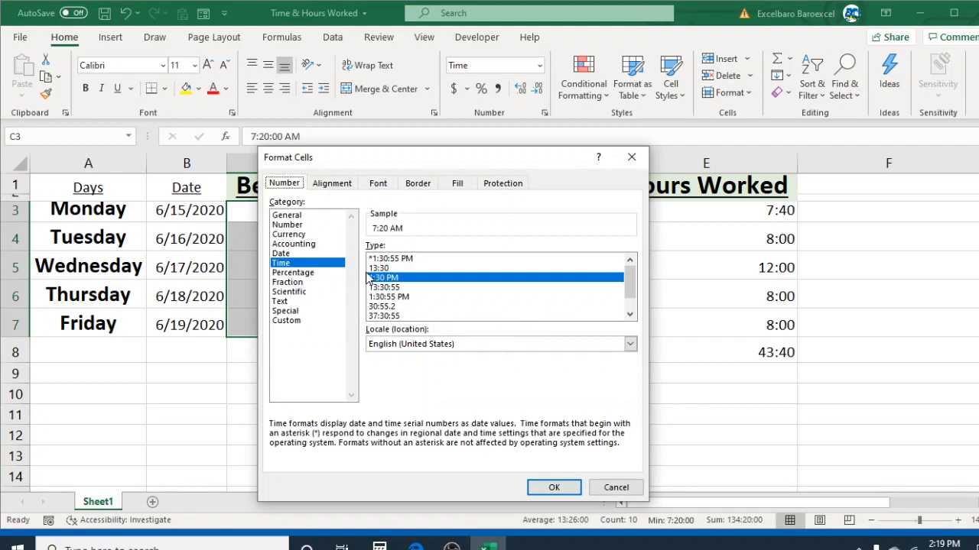
left_click(631, 157)
left_click_drag(719, 207, 776, 323)
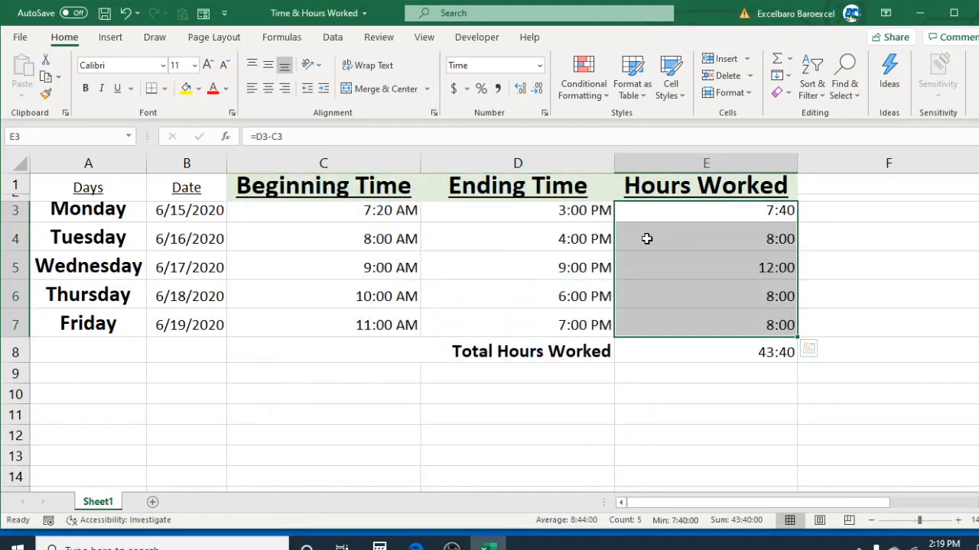
key("ctrl+1")
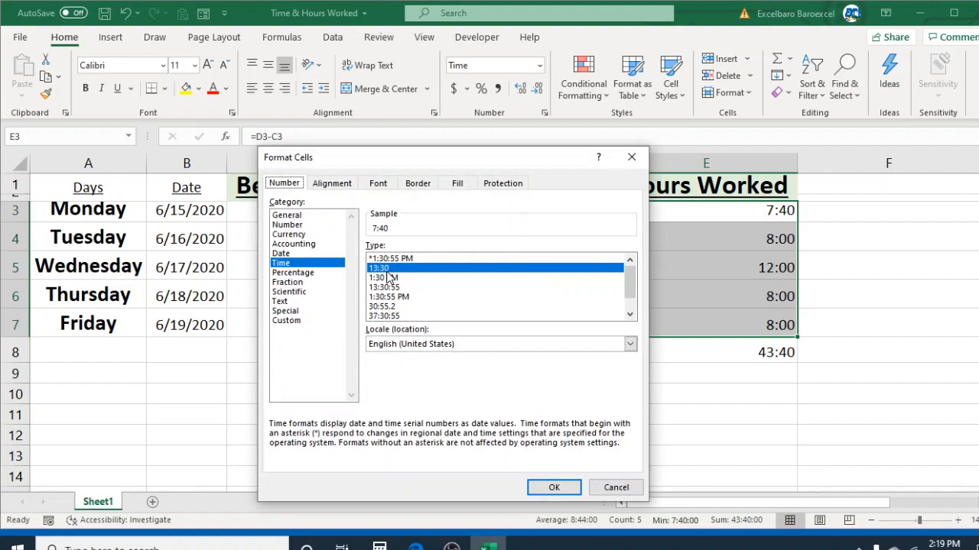
left_click(631, 156)
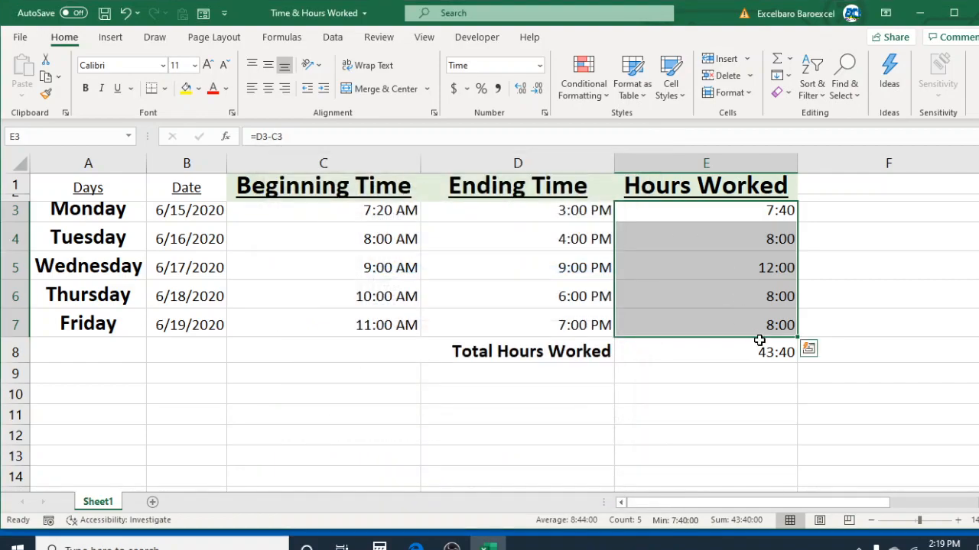
left_click(924, 363)
left_click(762, 353)
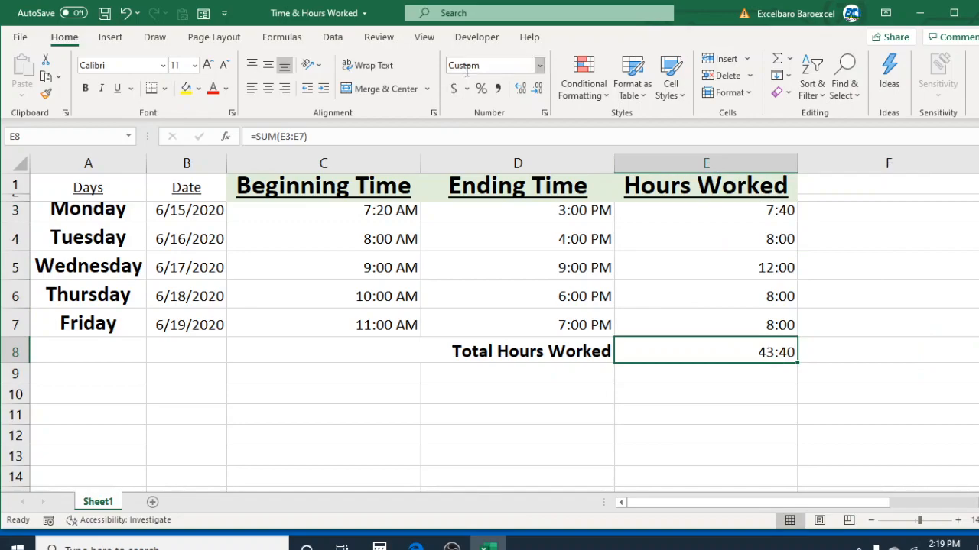
left_click(722, 429)
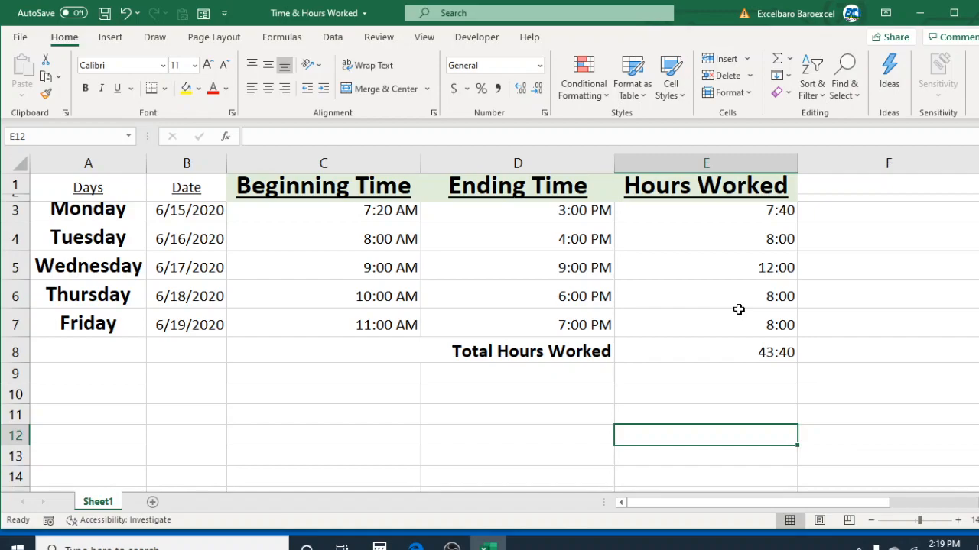
left_click(756, 405)
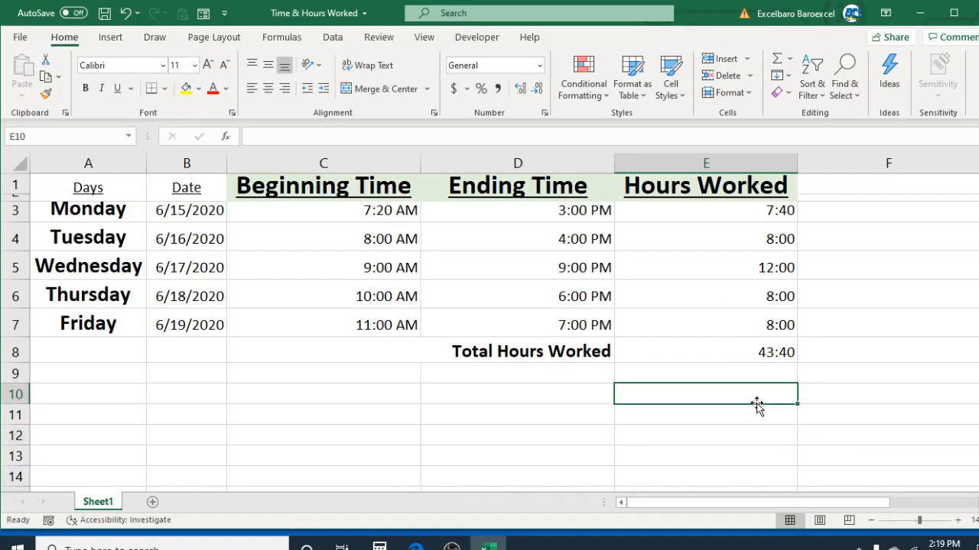